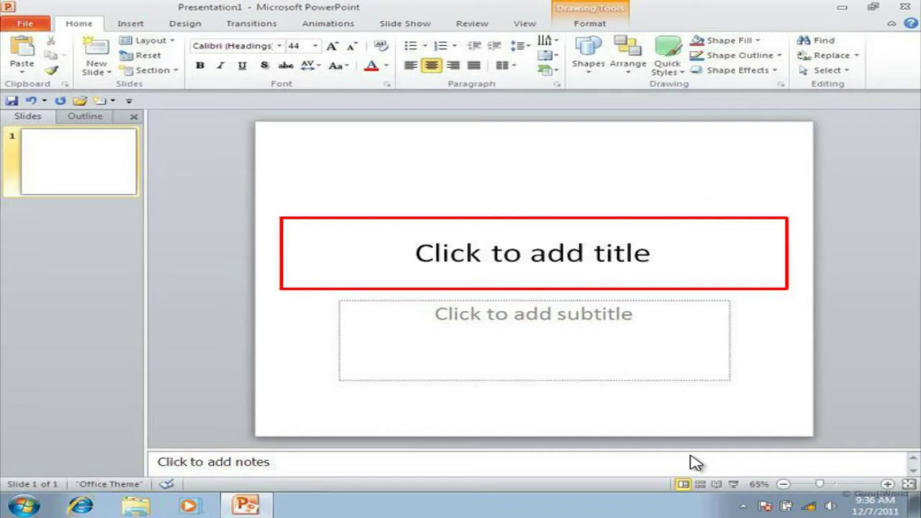
Type 'Toy Zone' into the opening slide's title placeholder.
click(507, 268)
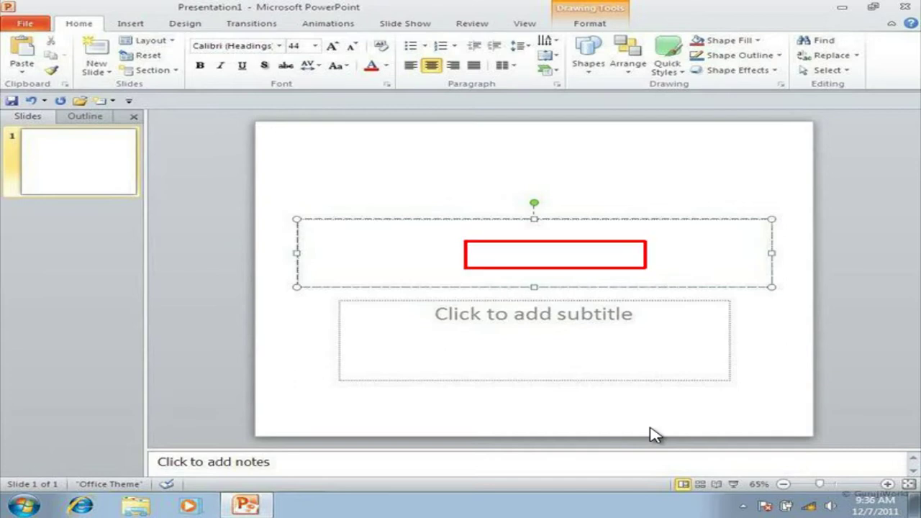
click(508, 259)
text(To)
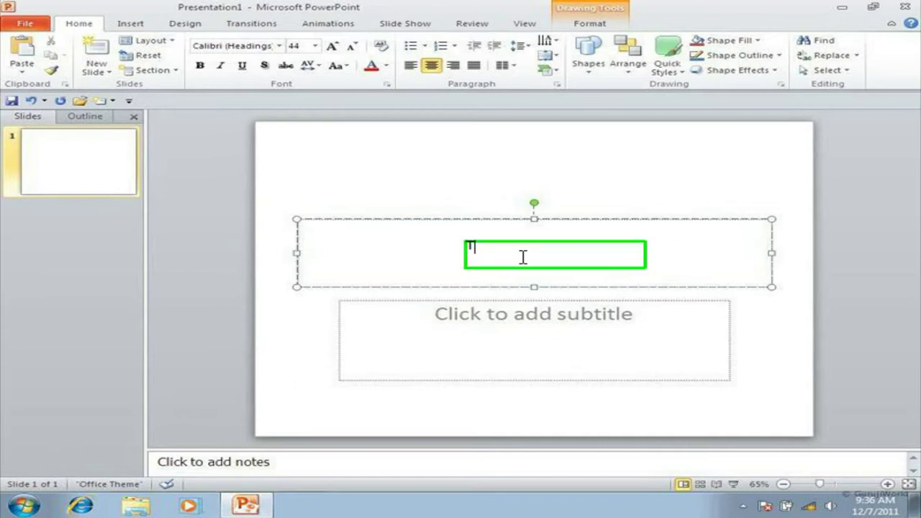
text(y Zone)
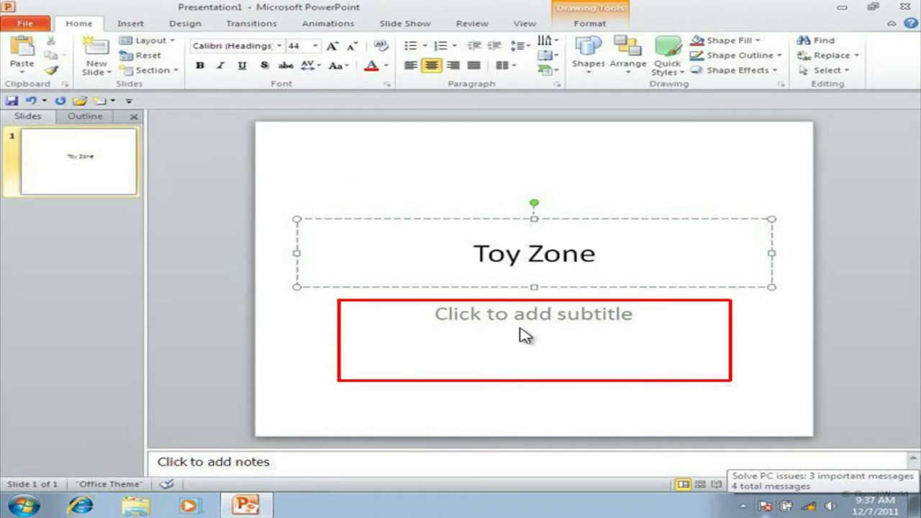
Enter 'Play and Learn' as the subtitle, then deselect the placeholder.
click(523, 335)
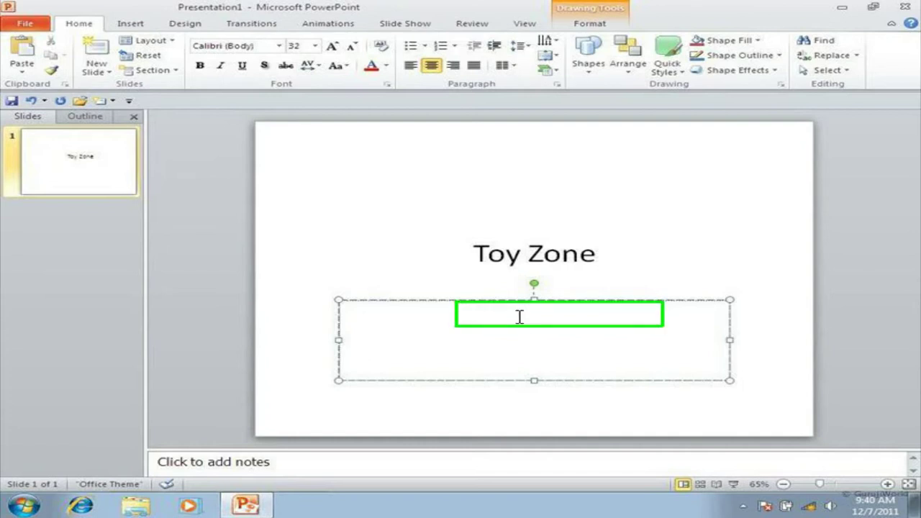
text(Play and Learn)
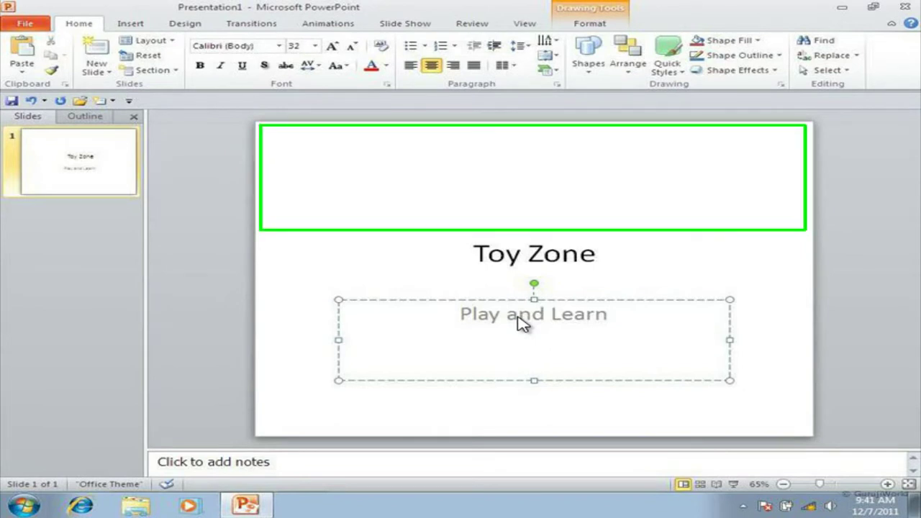
click(535, 208)
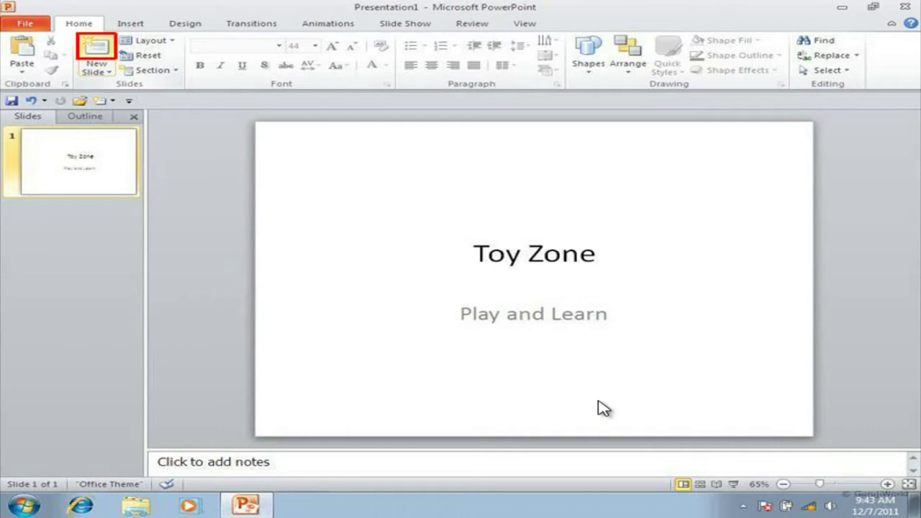
Insert a new Title and Content slide after the Toy Zone title slide.
click(98, 54)
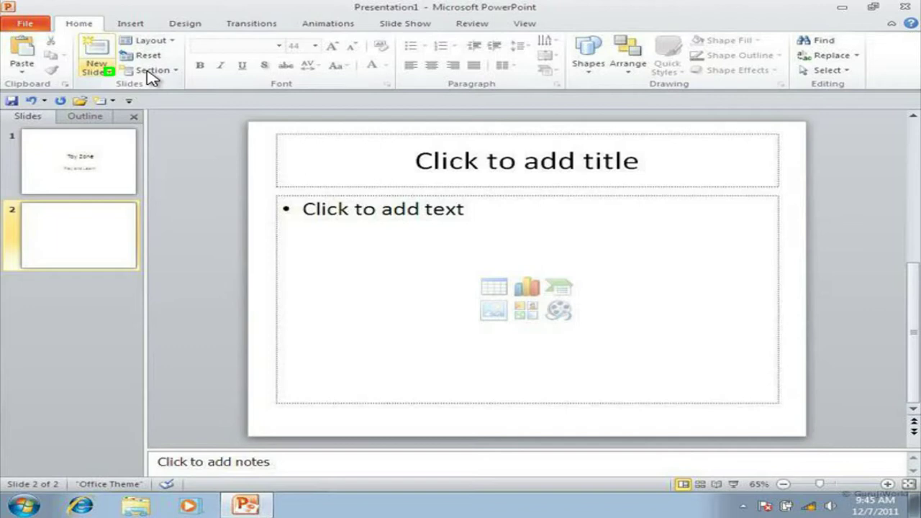
click(109, 72)
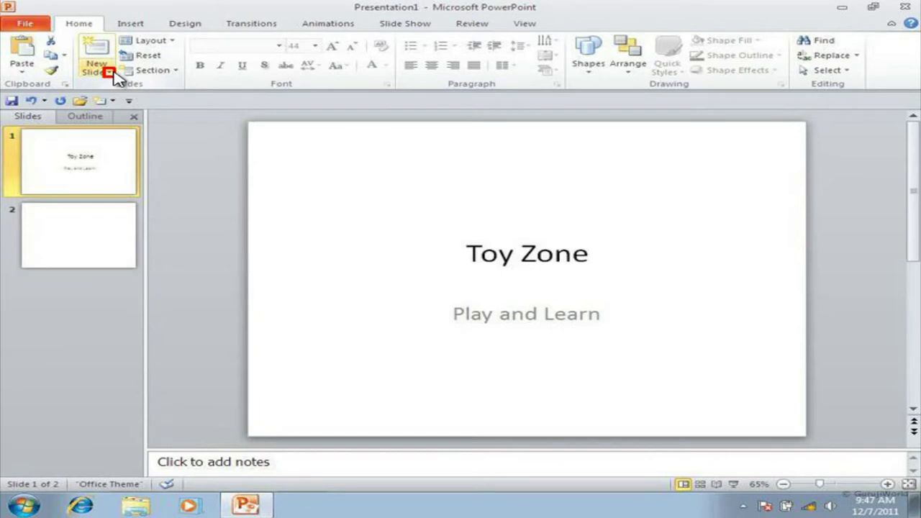
Duplicate the Toy Zone title slide with Duplicate Selected Slides.
click(110, 71)
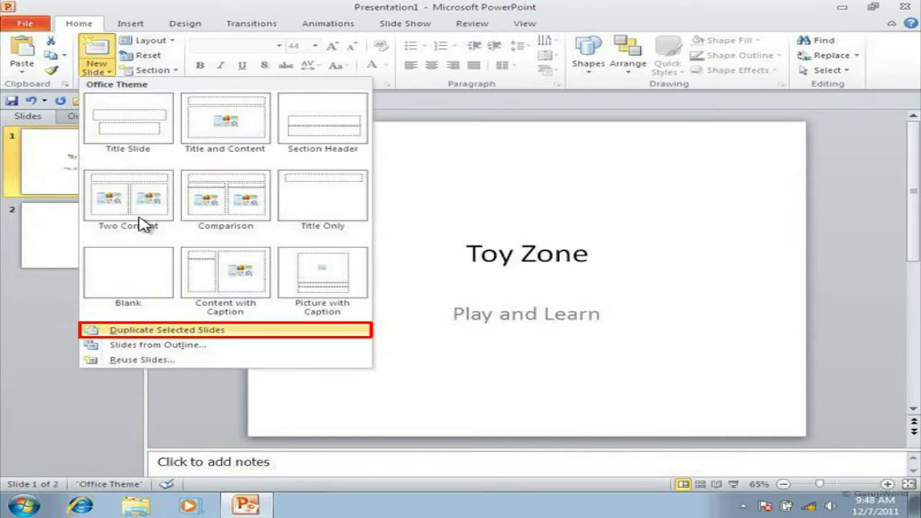
click(164, 330)
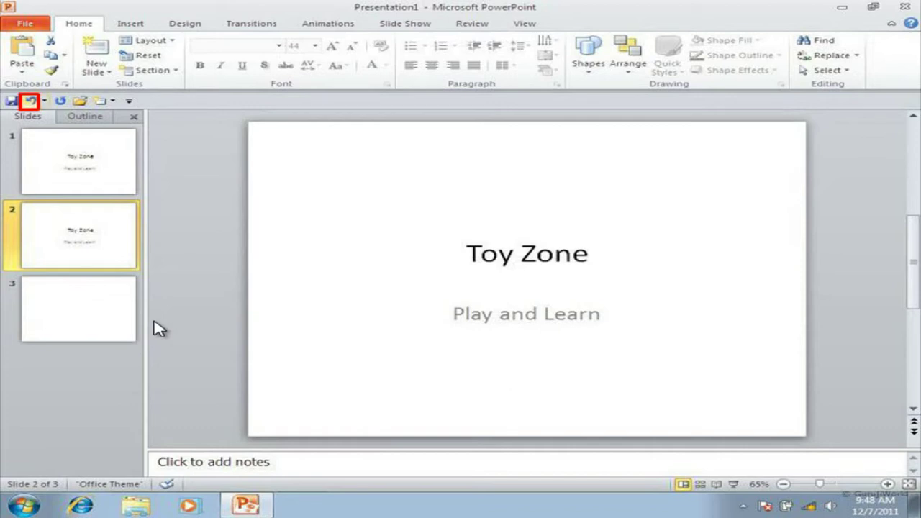
Undo several actions from the undo history to remove the duplicated Toy Zone slide.
click(31, 101)
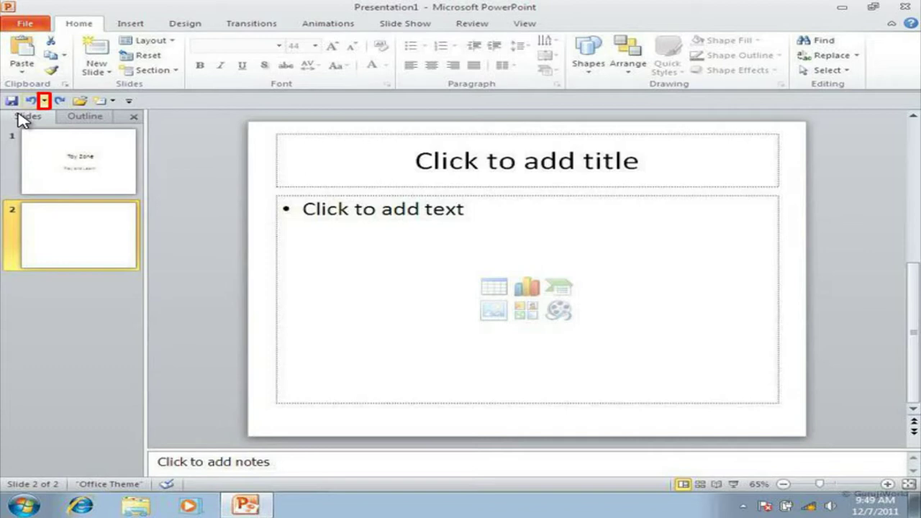
click(44, 101)
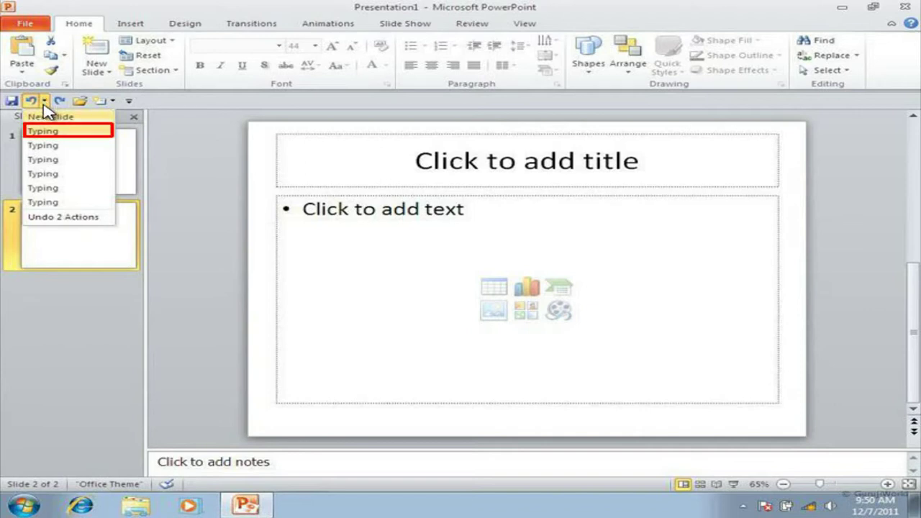
click(48, 132)
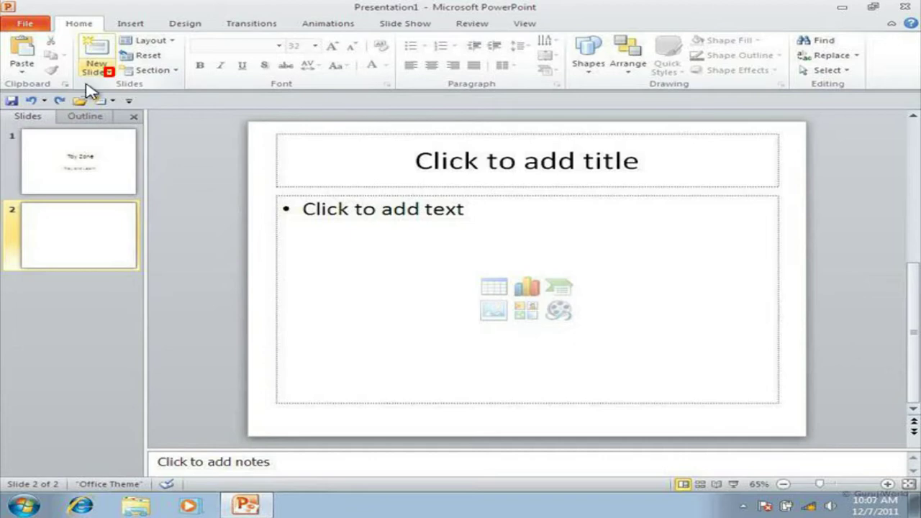
Insert a third slide using the Comparison layout.
click(109, 72)
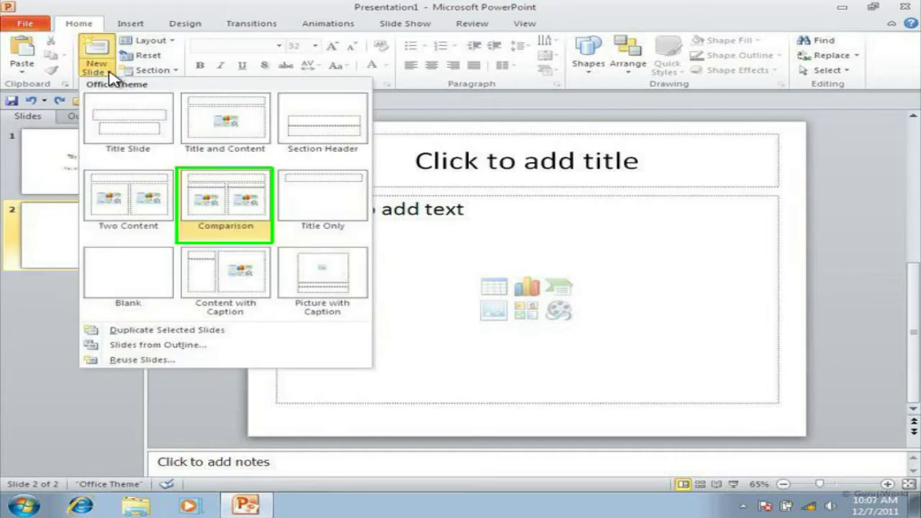
click(195, 187)
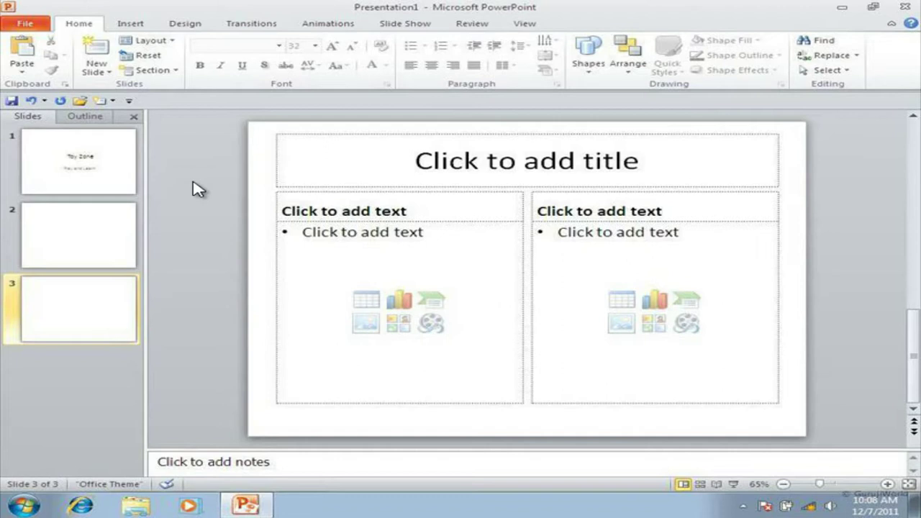
Add a fourth Comparison-layout slide with Ctrl+M.
key(ctrl+m)
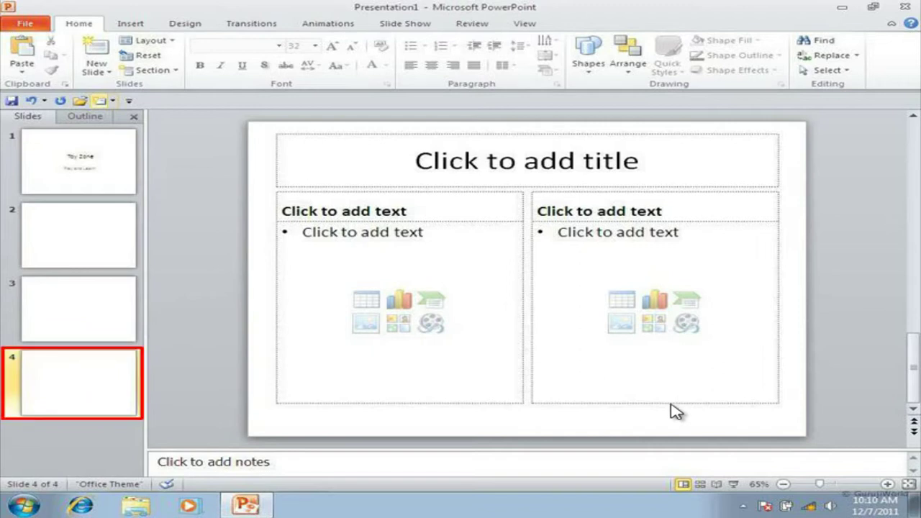
Delete slide 4 from the Slides pane.
right_click(135, 386)
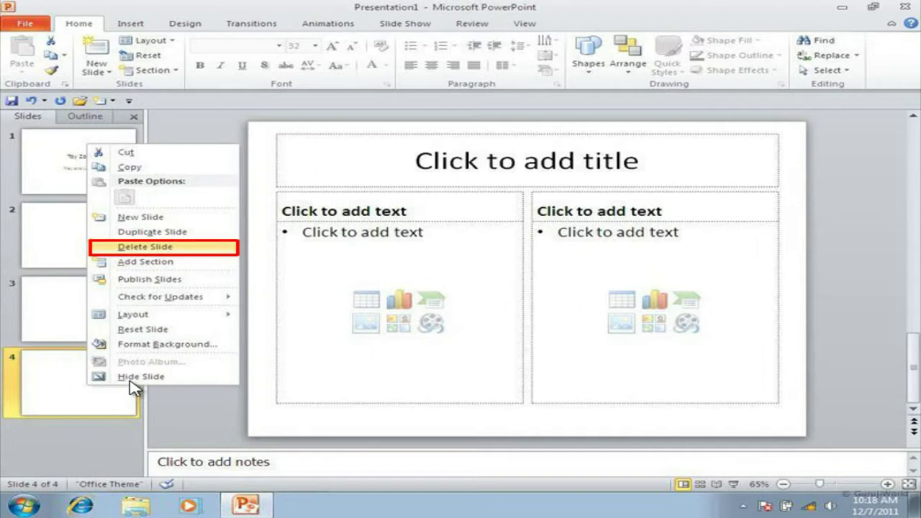
click(148, 246)
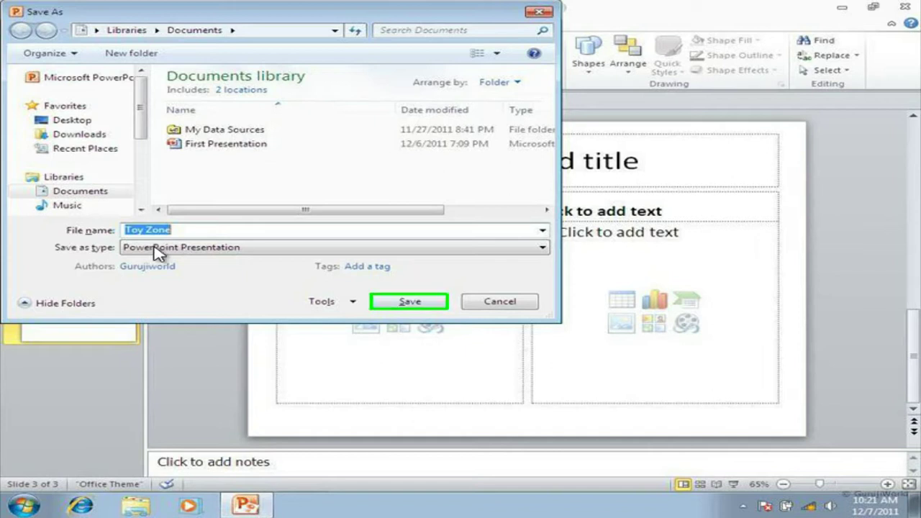
Save the presentation as 'Toy Zone' in the Documents library.
click(387, 306)
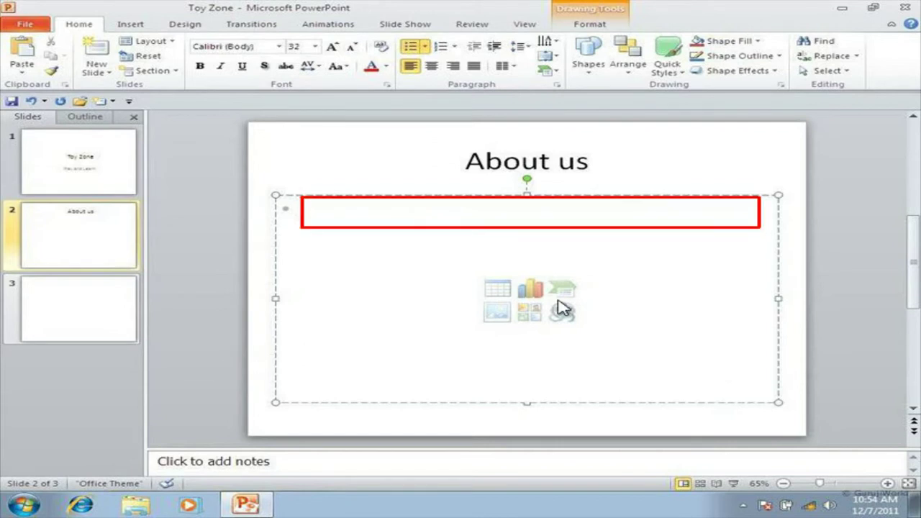
Begin the first About us bullet with 'Store Located at City Centre M'.
click(431, 204)
text(Store )
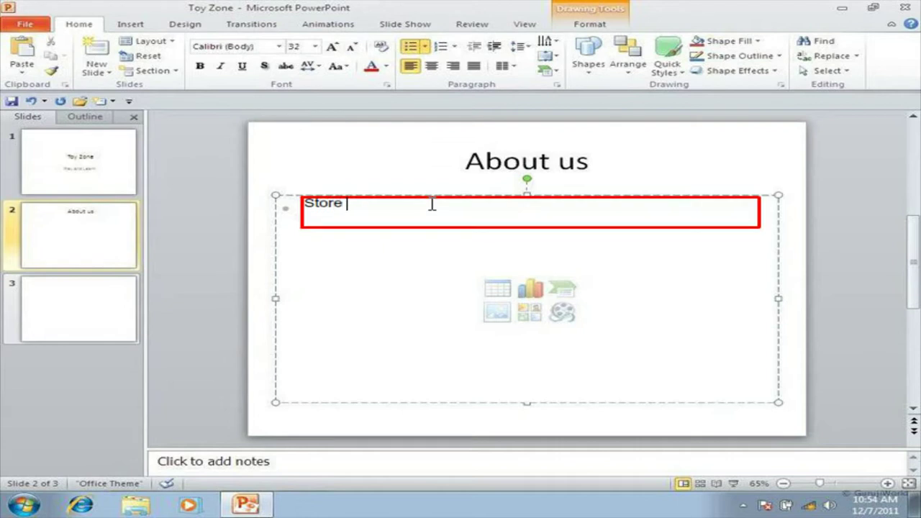
text(Located at )
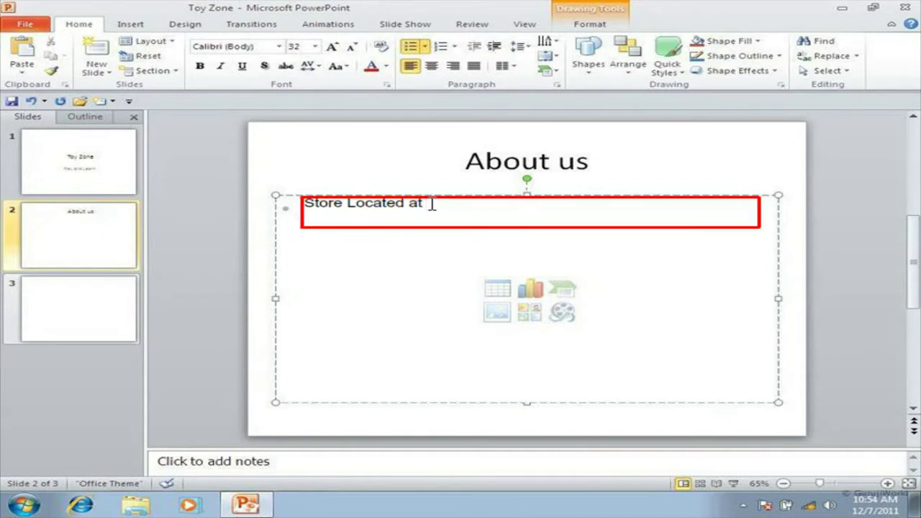
text(City Cent)
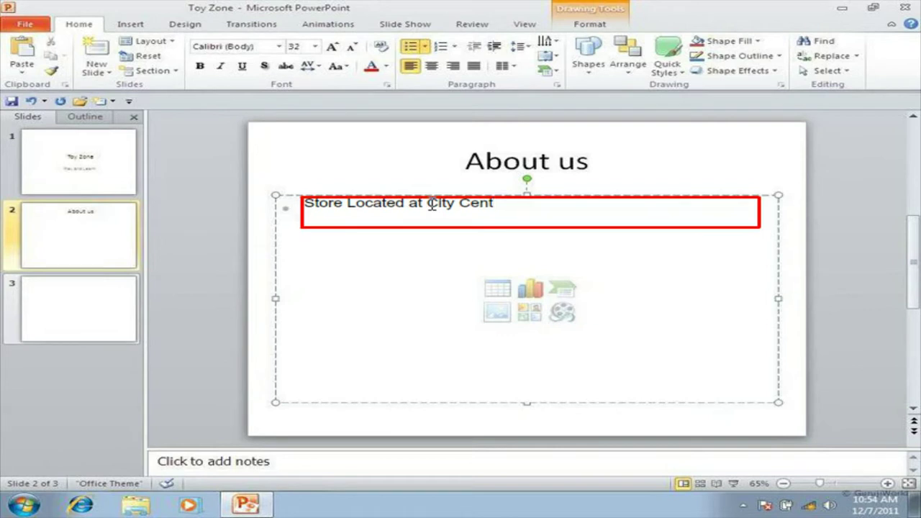
text(re Mall)
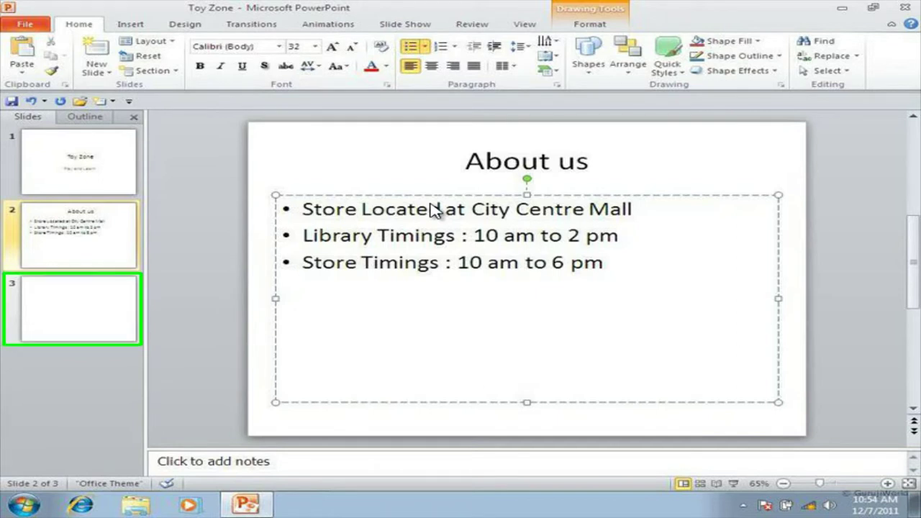
Apply the Title Only layout to slide 3.
click(130, 297)
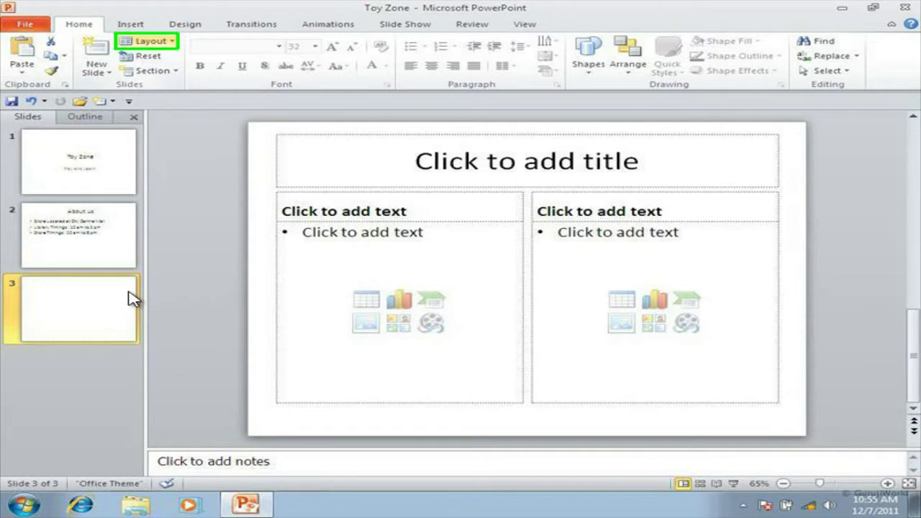
click(151, 42)
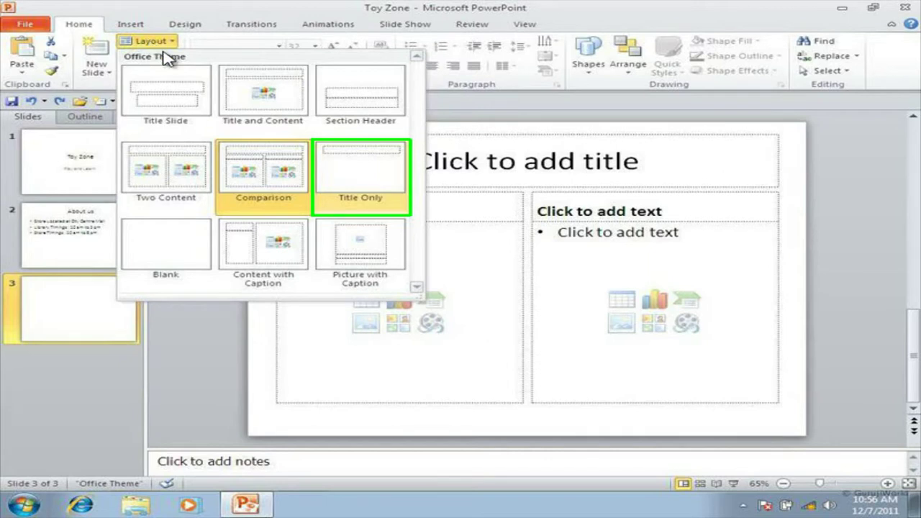
click(335, 170)
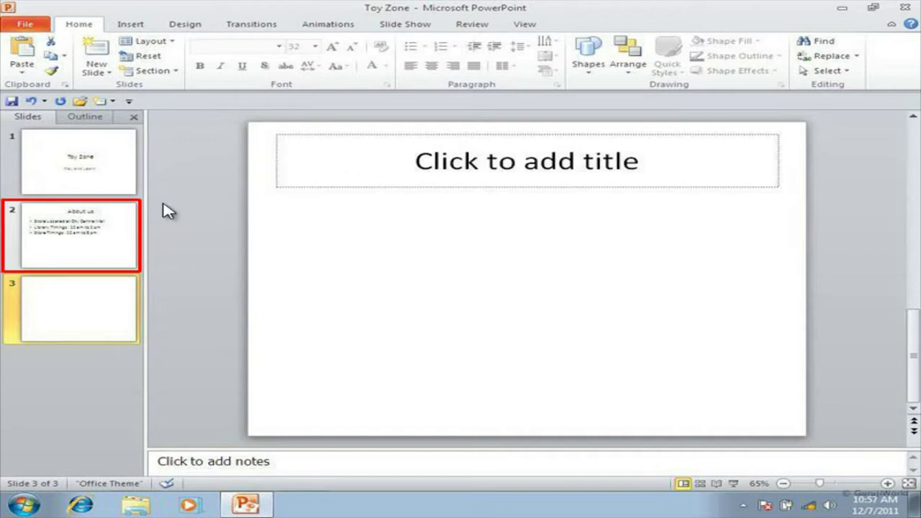
Apply the Content with Caption layout to the About us slide (slide 2).
click(124, 221)
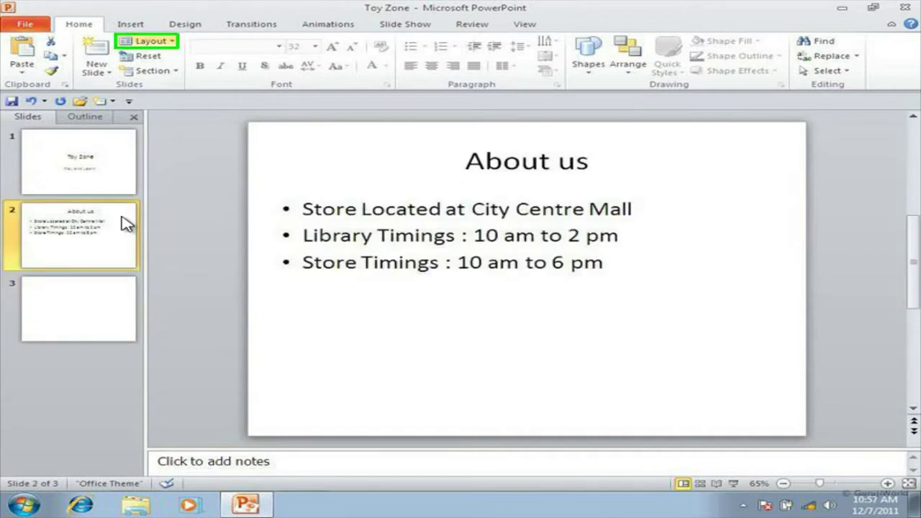
click(145, 43)
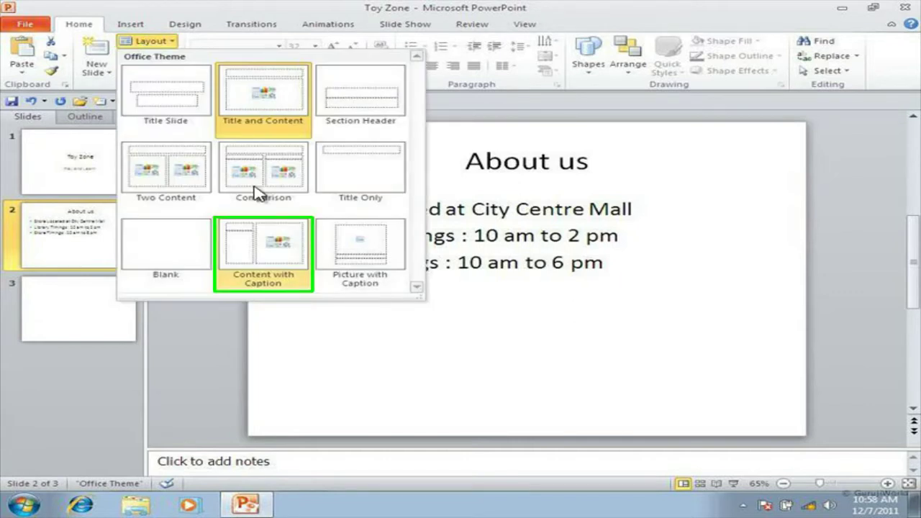
click(259, 226)
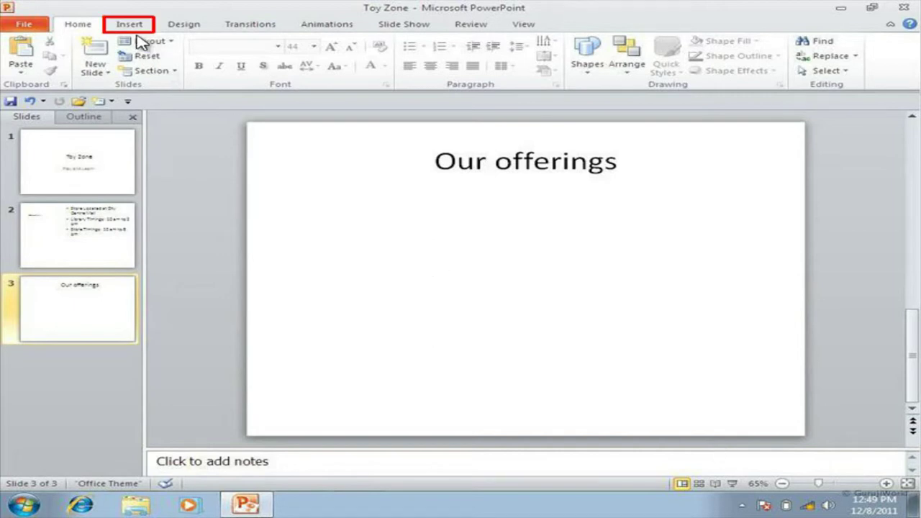
Draw a wide text box below the Our offerings title on slide 3, ready for editing.
click(145, 27)
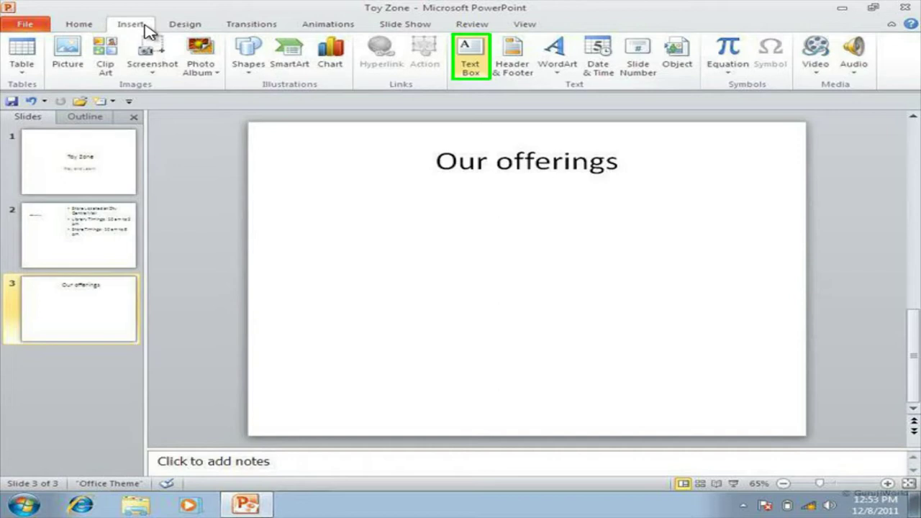
click(471, 58)
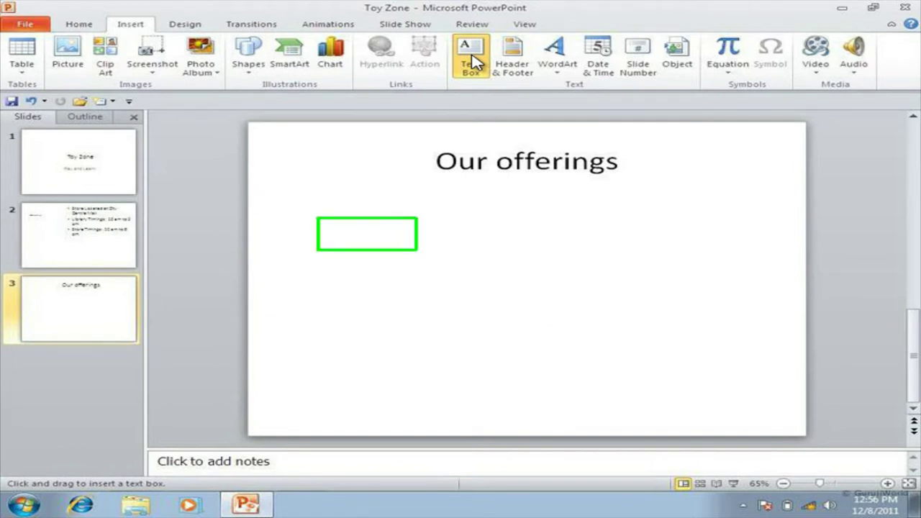
click(472, 59)
click(364, 237)
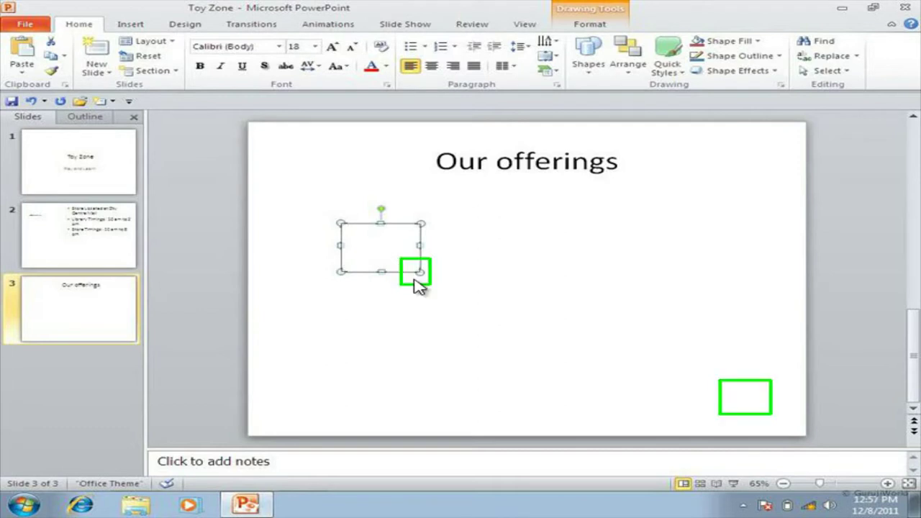
click(734, 395)
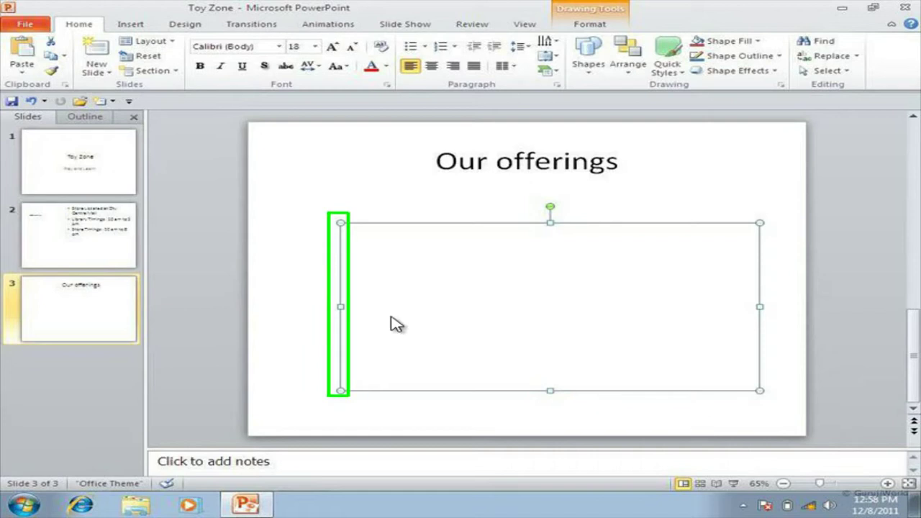
right_click(346, 311)
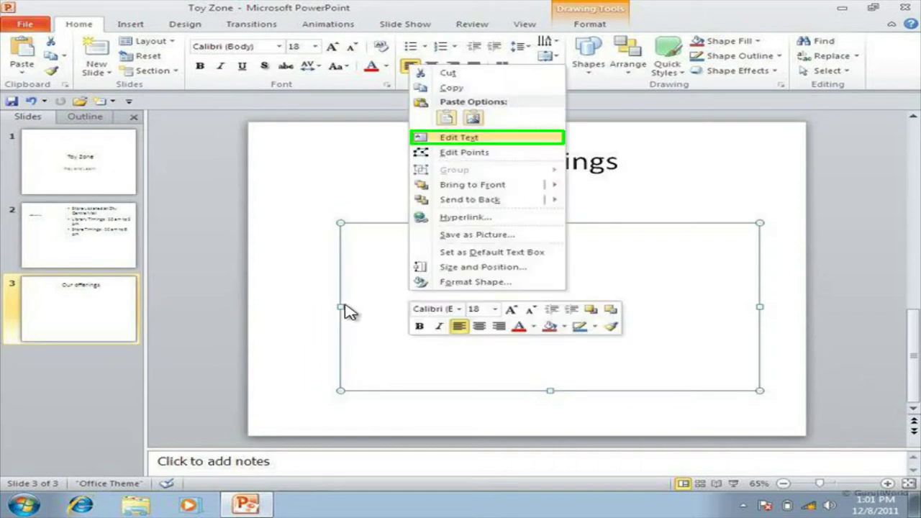
click(448, 140)
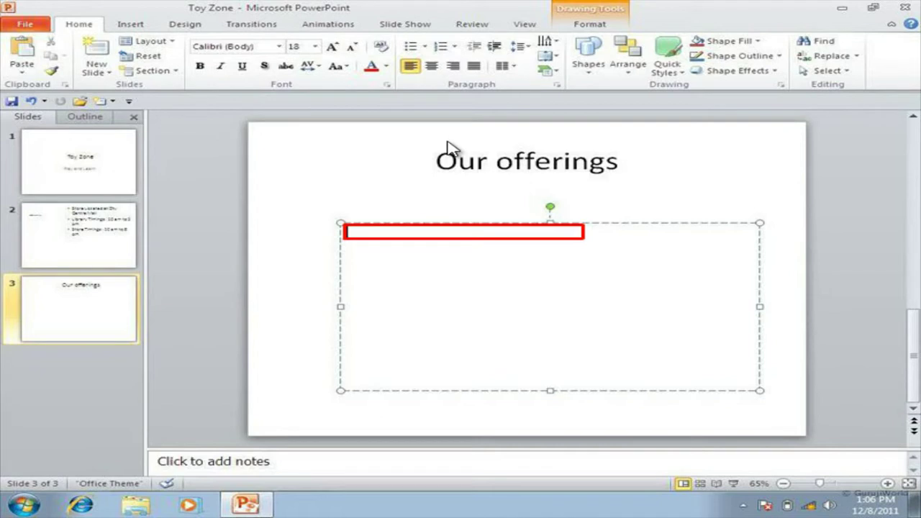
Type 'Educational Toy' and 'Innovative Toy' as the first two offering lines.
text(Ed)
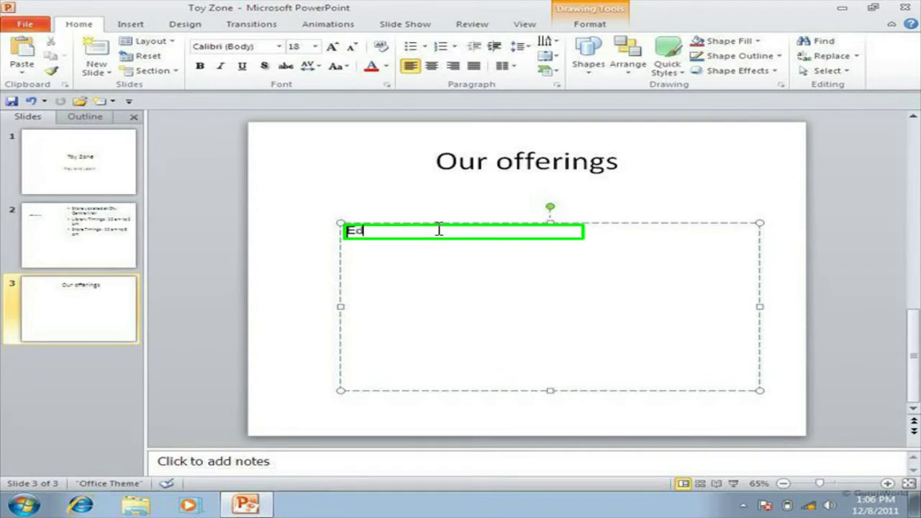
text(ucational Toy)
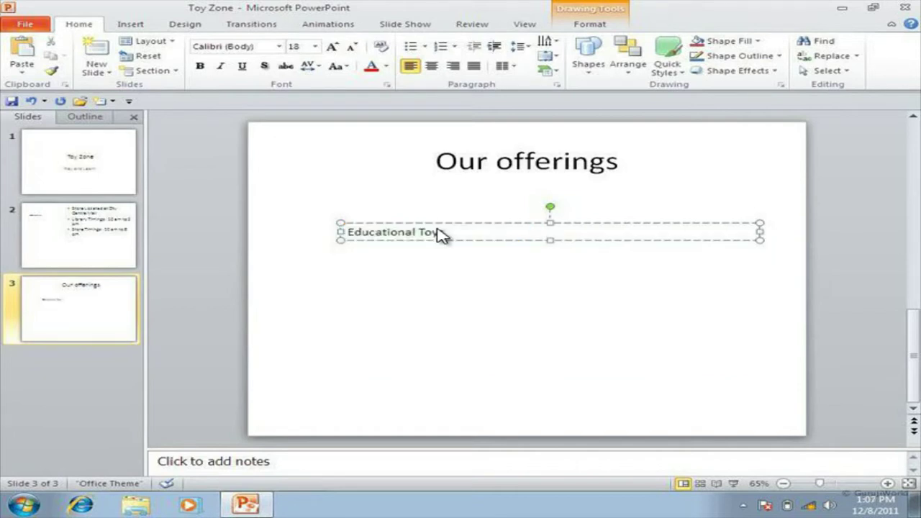
key(Return)
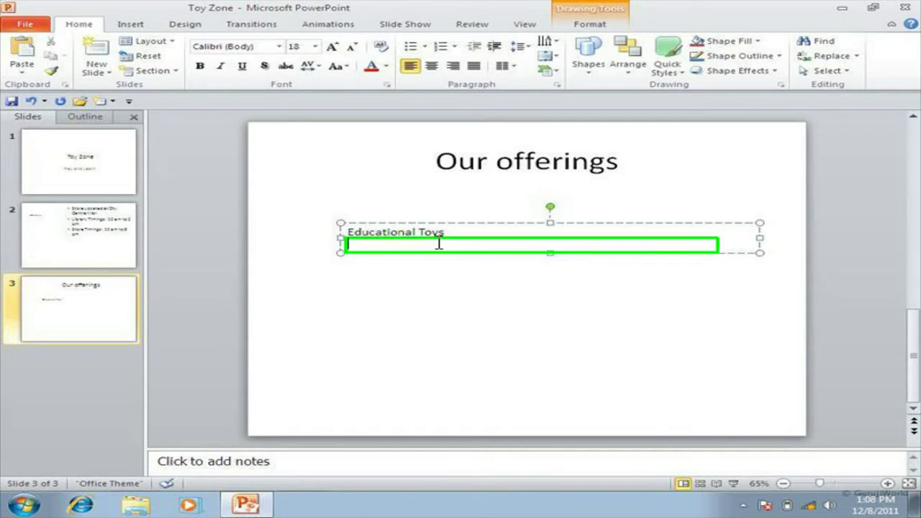
text(Innovative Toys)
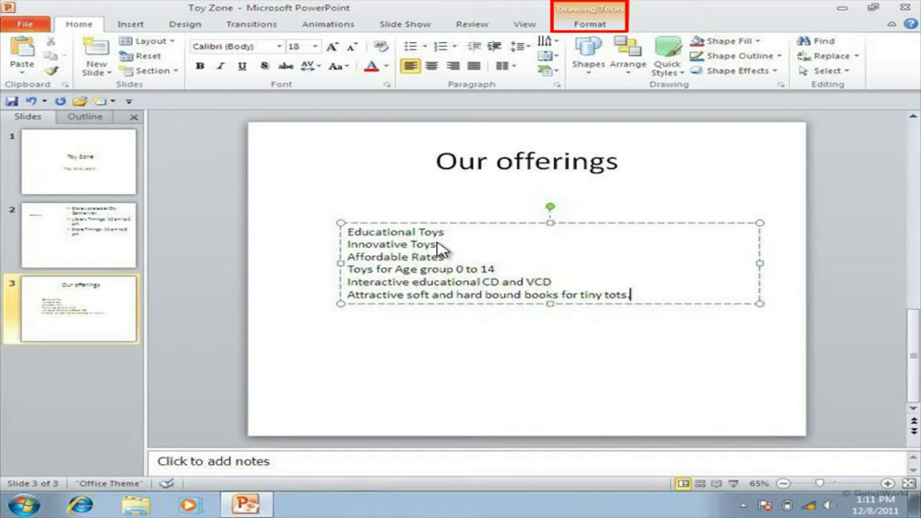
Change the offerings text box into the Cloud shape from Basic Shapes.
click(579, 25)
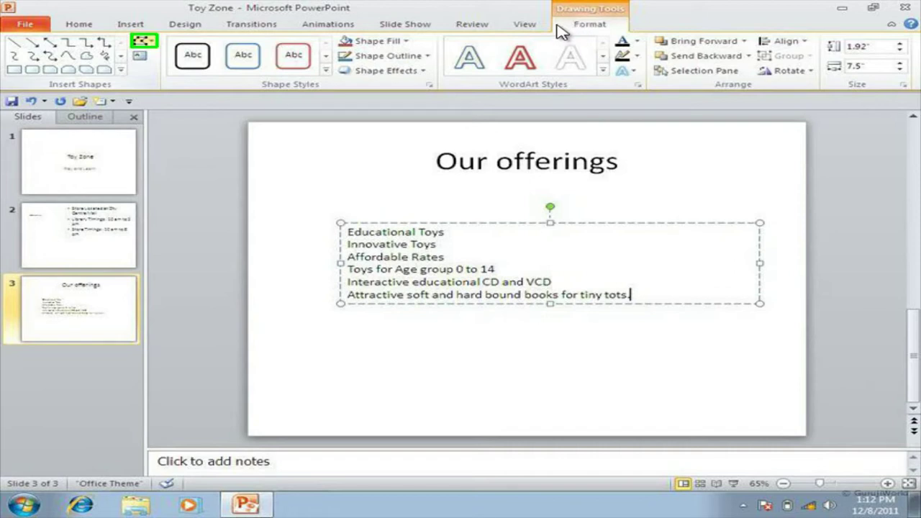
click(144, 45)
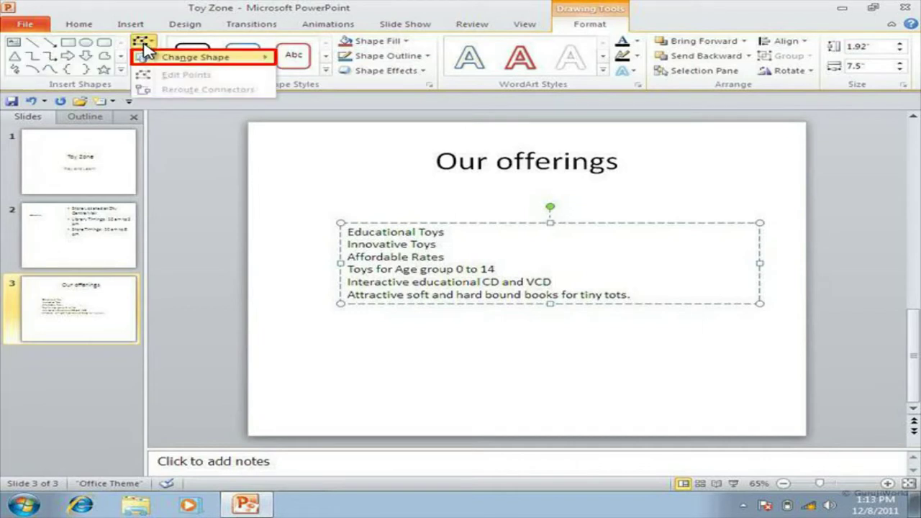
mouse_move(170, 62)
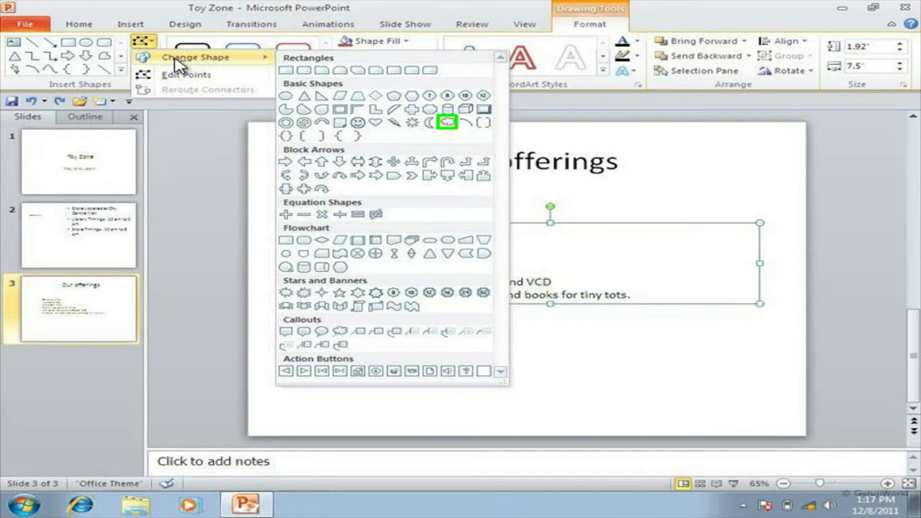
click(447, 123)
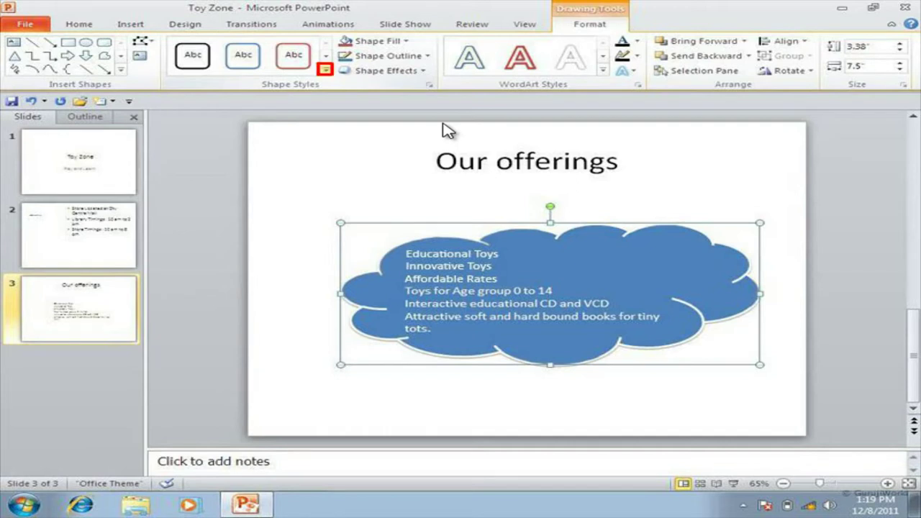
Apply the orange shape style from the Shape Styles gallery to the offerings cloud.
click(325, 70)
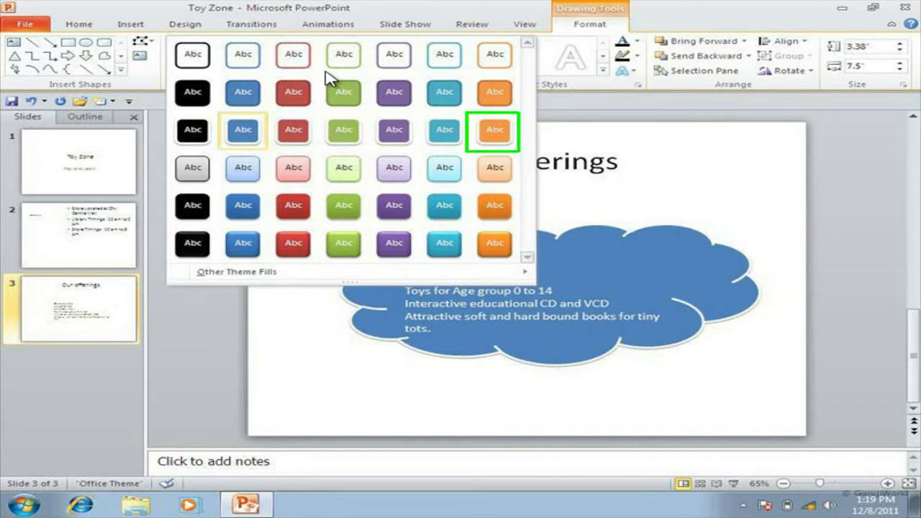
click(495, 132)
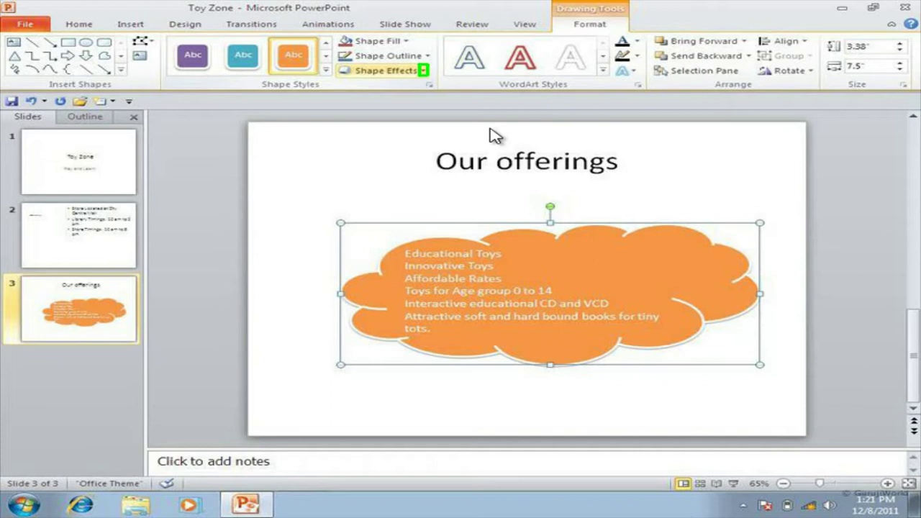
Choose an orange Glow variation for the cloud under Shape Effects.
click(424, 72)
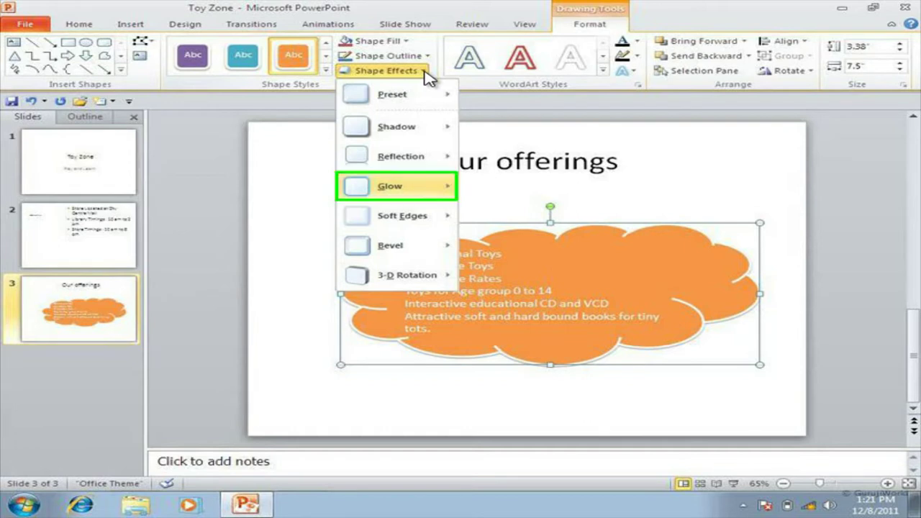
mouse_move(436, 184)
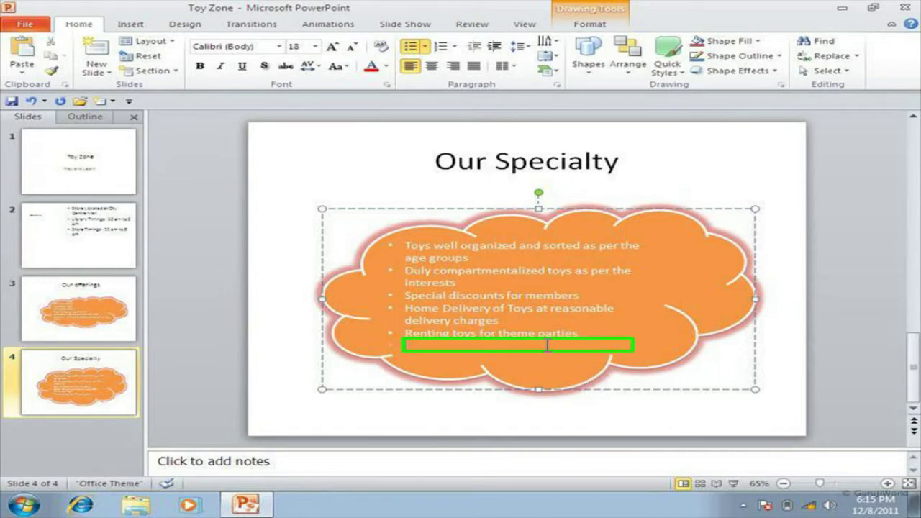
Add the bullet 'Friendly and trained attendants' to the Our Specialty list.
text(Friendly and )
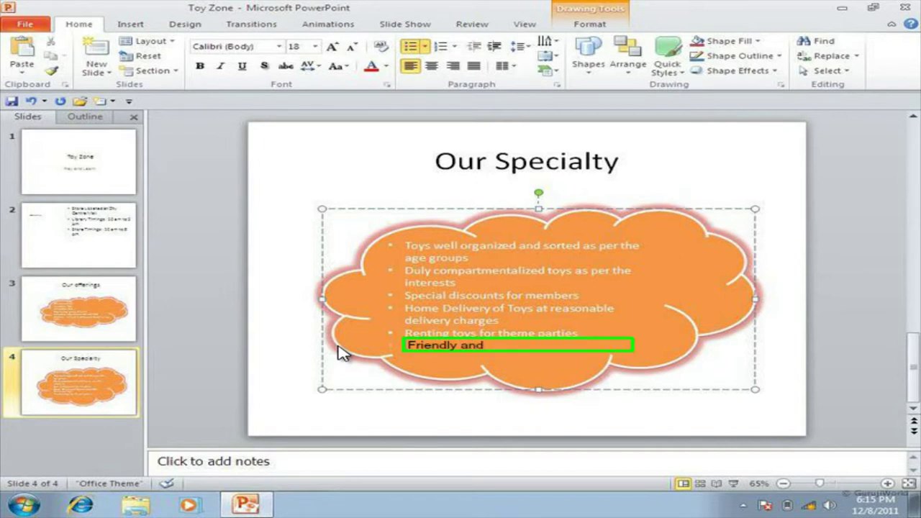
text(trained)
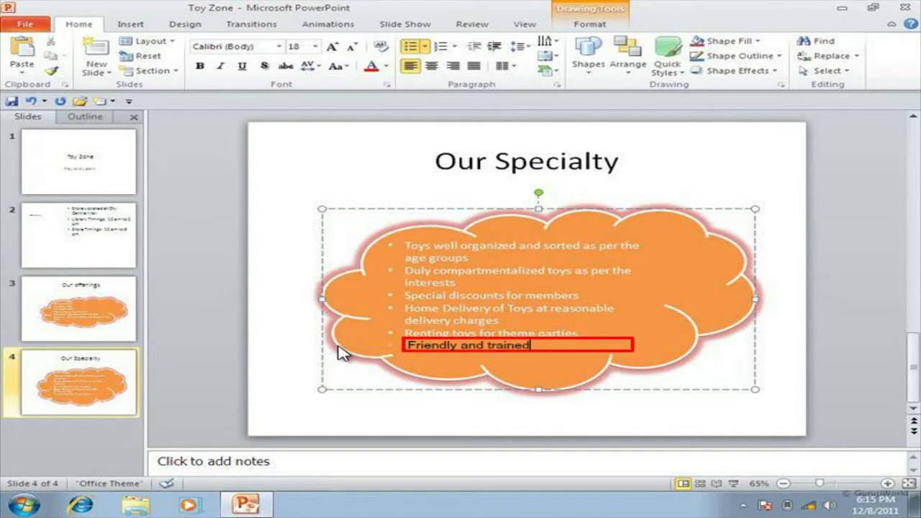
text( atten)
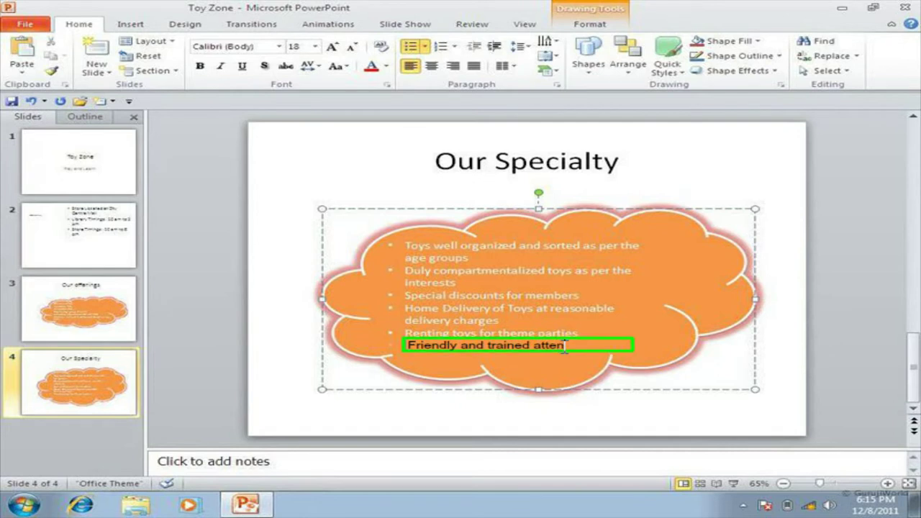
text(dants)
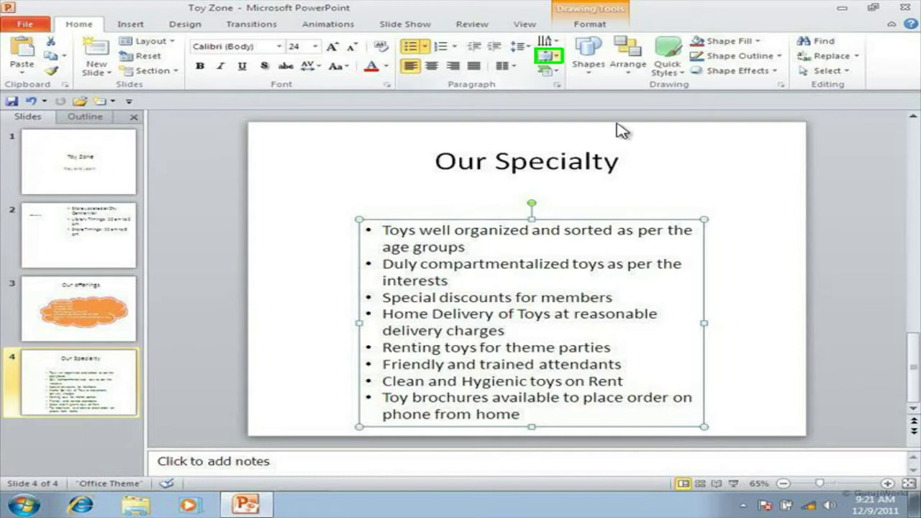
Set the Our Specialty text box autofit to 'Shrink text on overflow'.
click(551, 56)
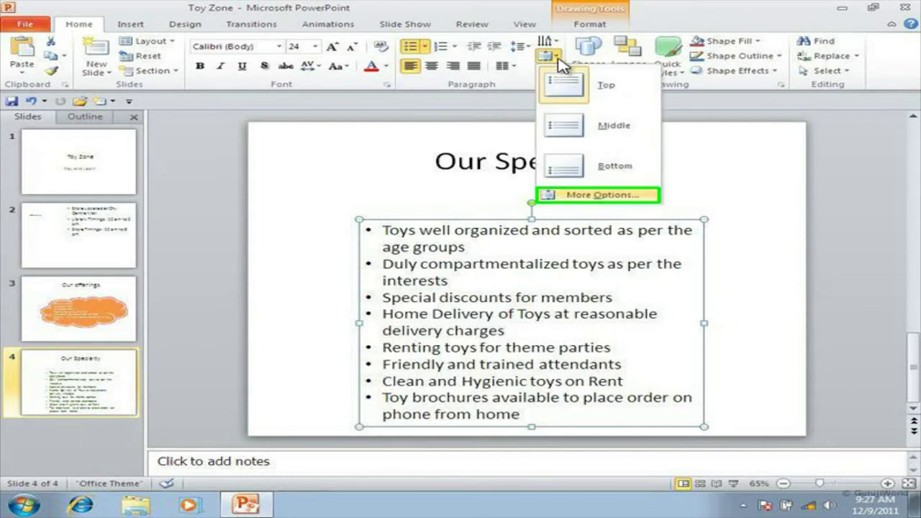
click(582, 196)
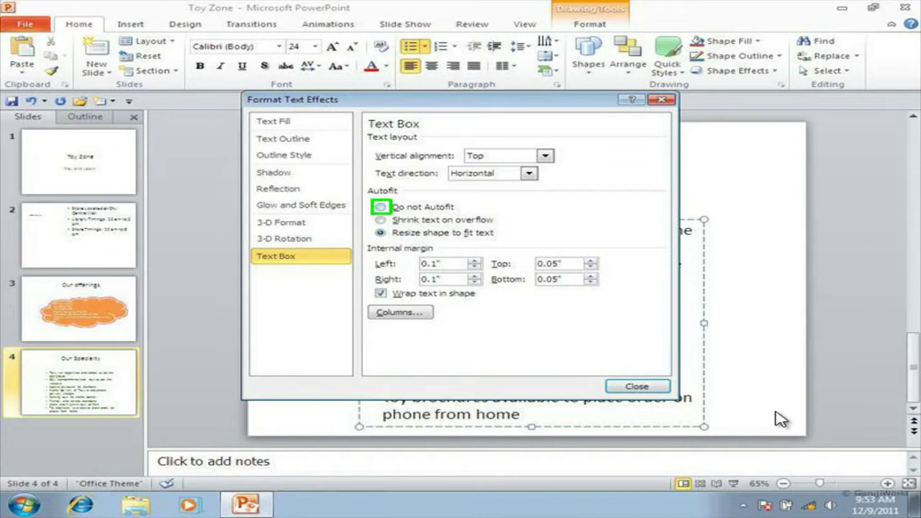
click(381, 207)
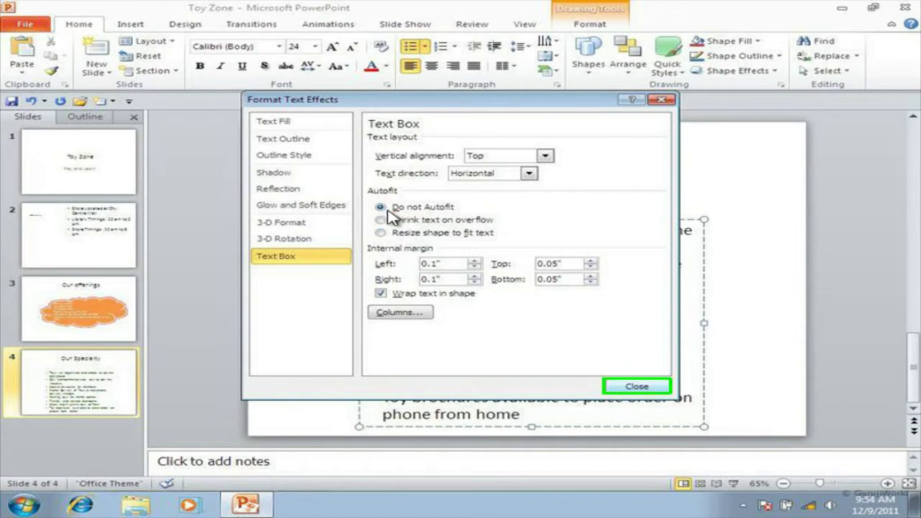
click(632, 387)
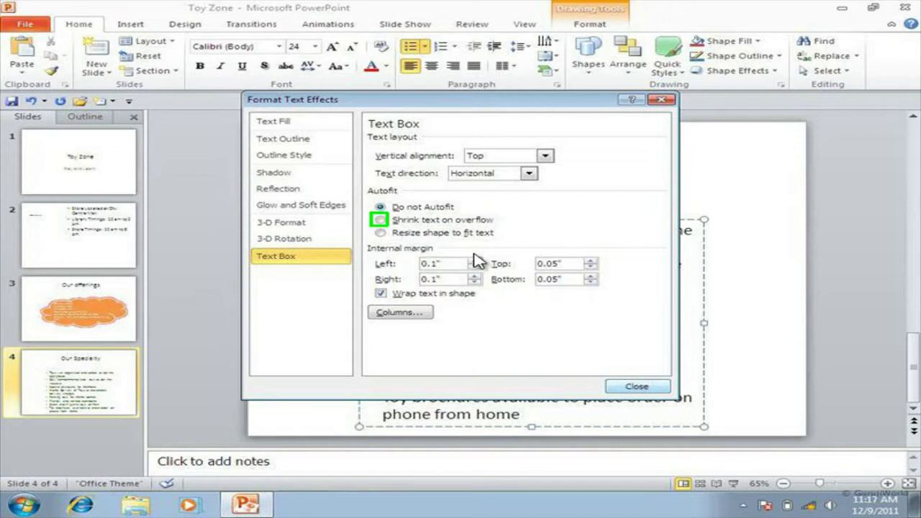
click(382, 224)
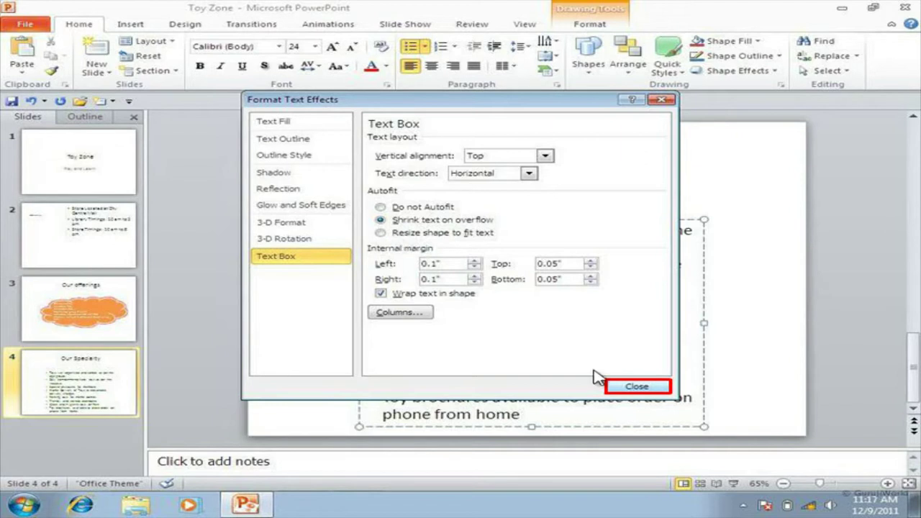
click(614, 386)
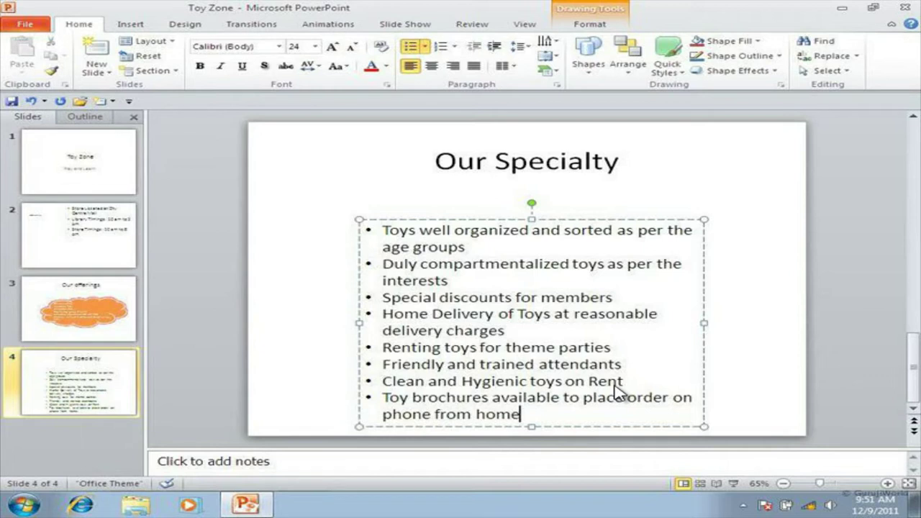
Add a final bullet 'Option for renting the toys for vacations'.
key(Return)
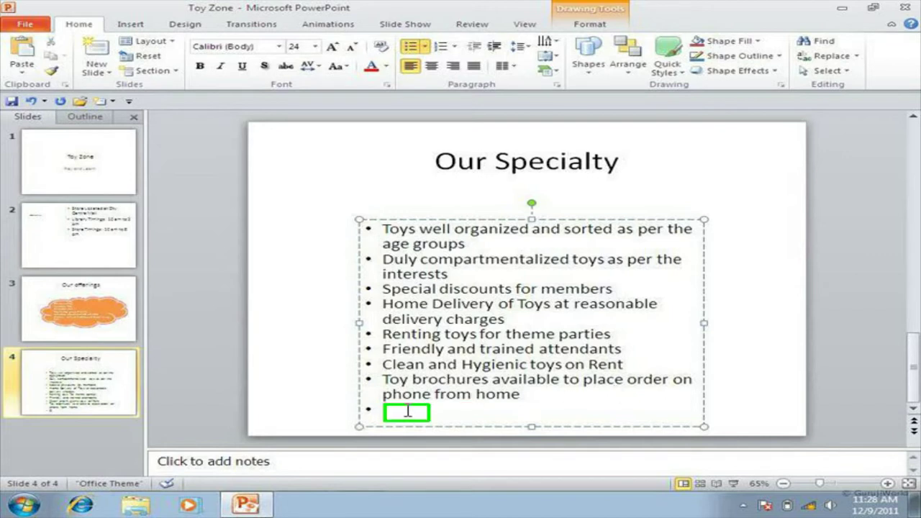
text(Option for renting the toys for vacations)
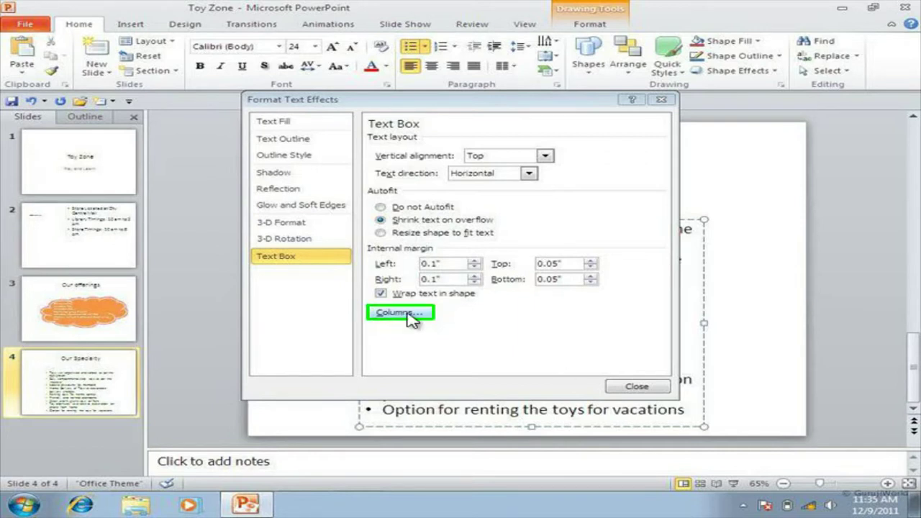
Lay out the Our Specialty bullets in 2 columns, then close the text box settings.
click(411, 315)
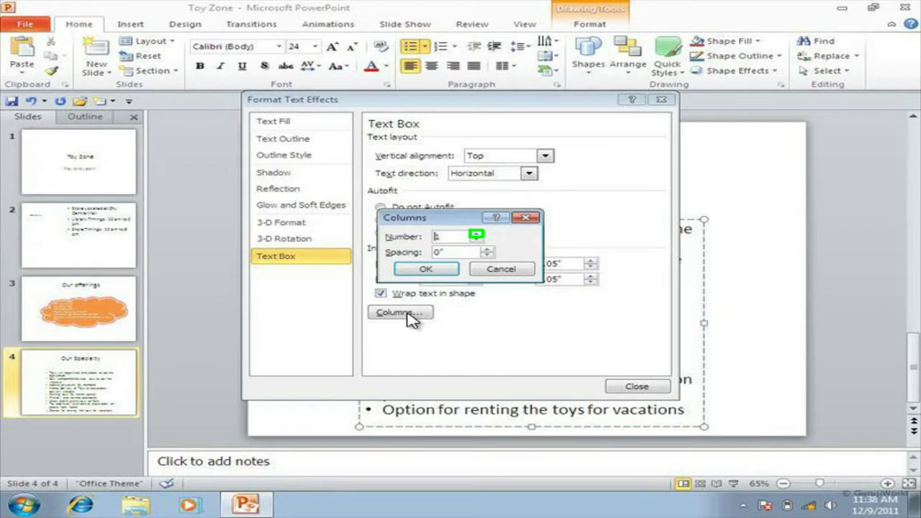
click(475, 233)
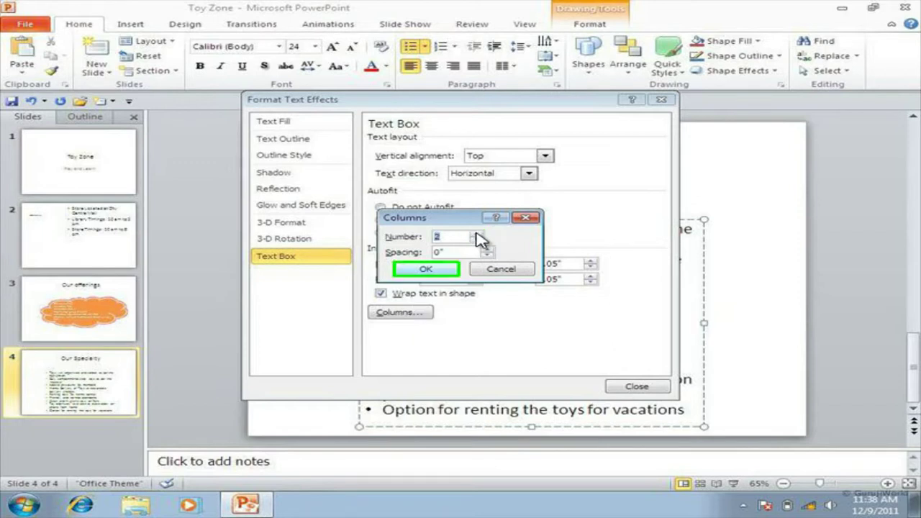
click(428, 269)
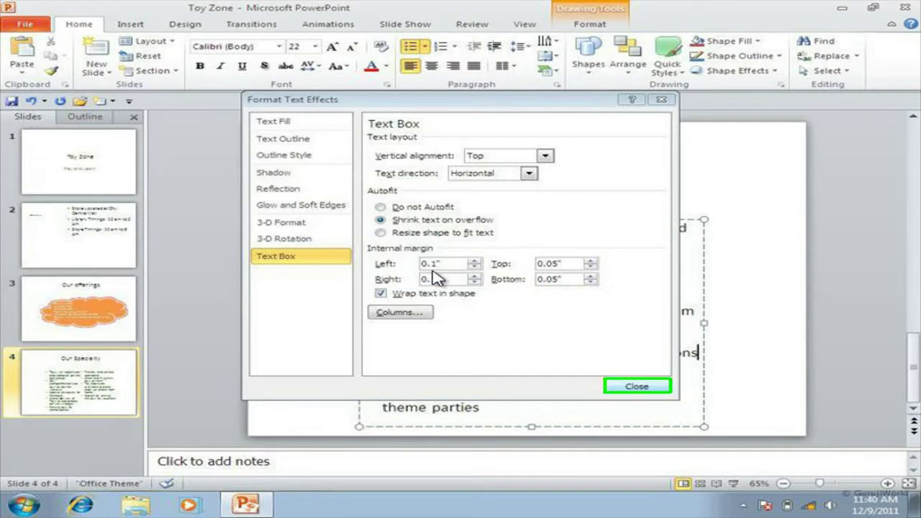
click(619, 387)
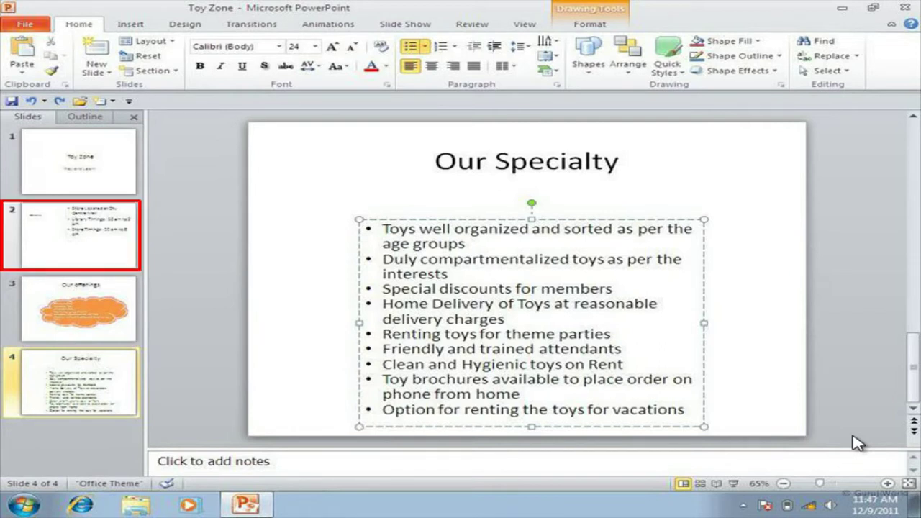
Select the 'About us' heading text on slide 2.
click(109, 258)
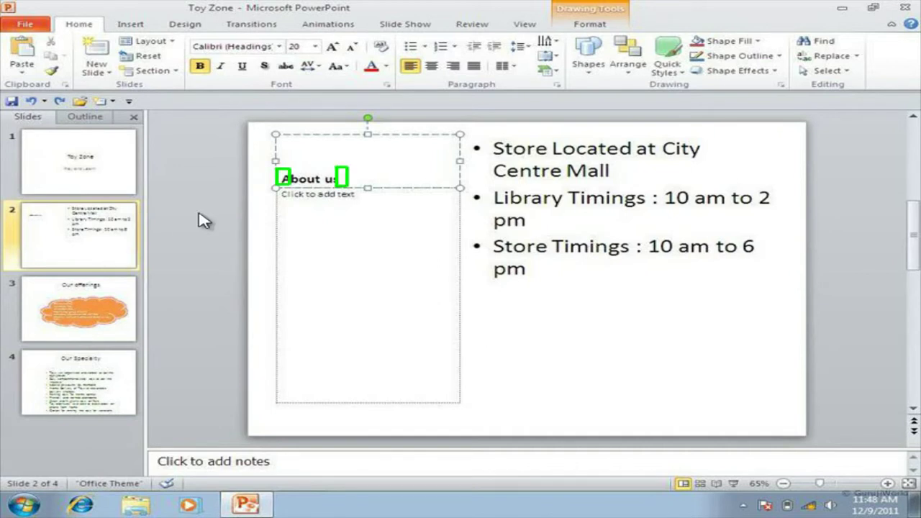
drag(284, 179, 344, 182)
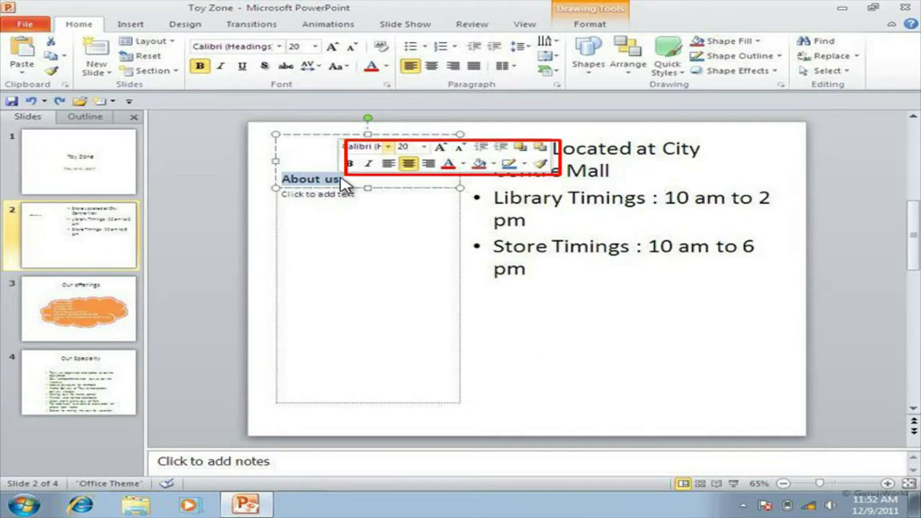
Set the About us heading in Castellar and enlarge it one step to 24 pt.
click(387, 148)
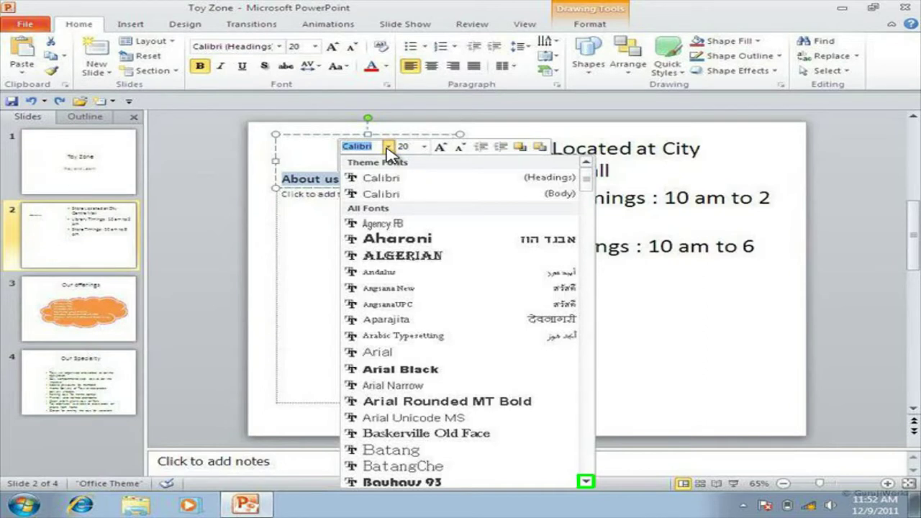
click(586, 481)
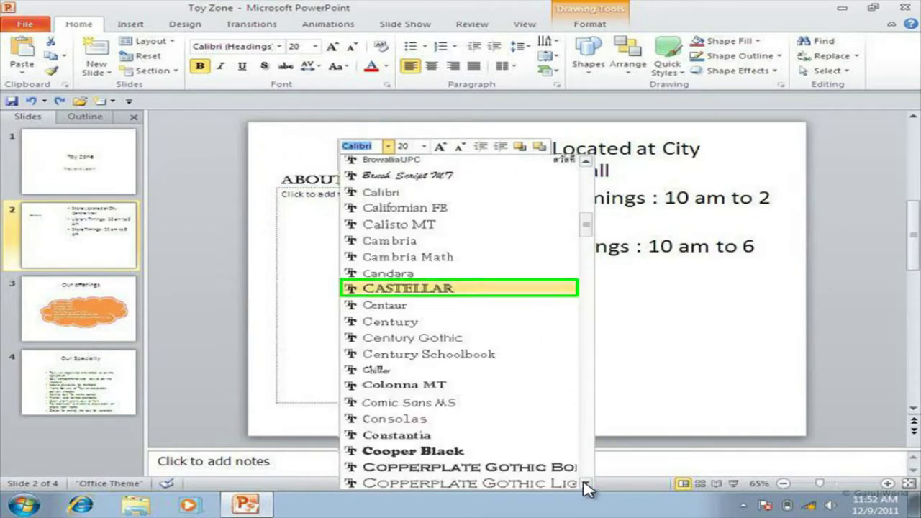
click(440, 289)
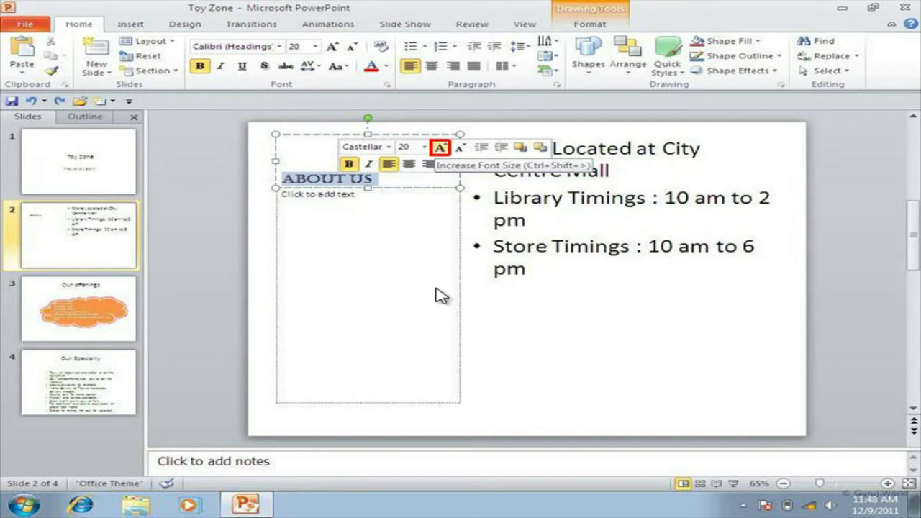
click(440, 148)
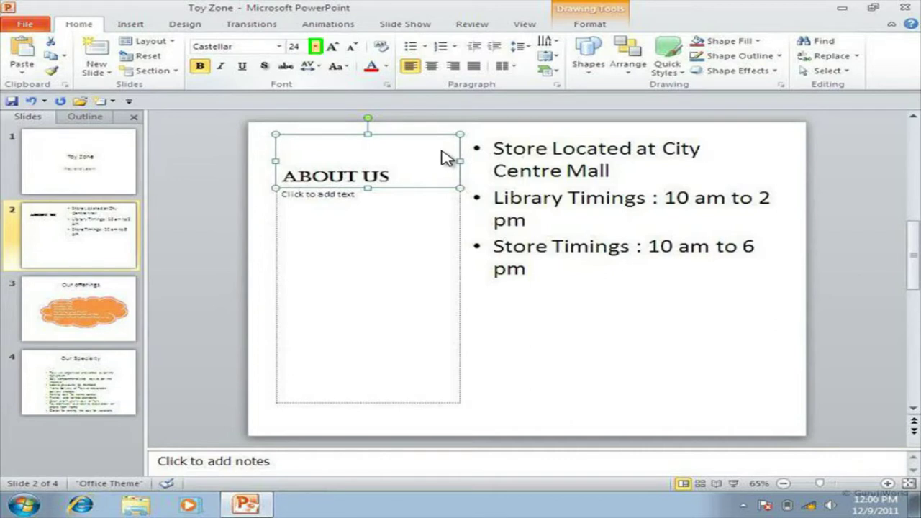
Size the ABOUT US heading to 32 pt, shrink it to 28 pt, and try Clear Formatting.
click(315, 48)
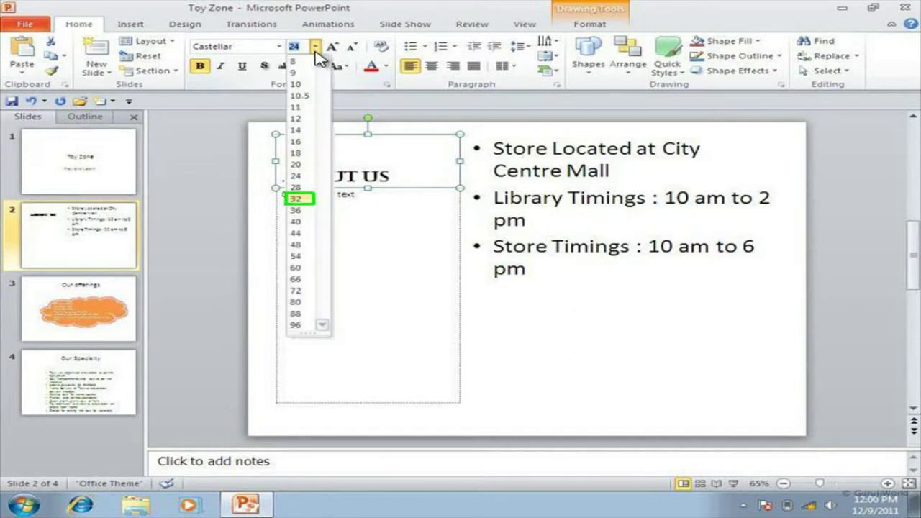
click(297, 198)
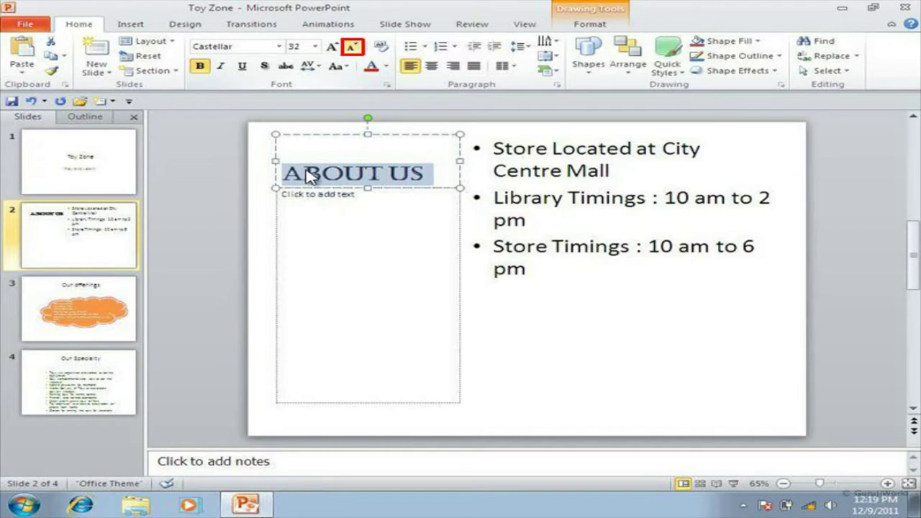
click(352, 47)
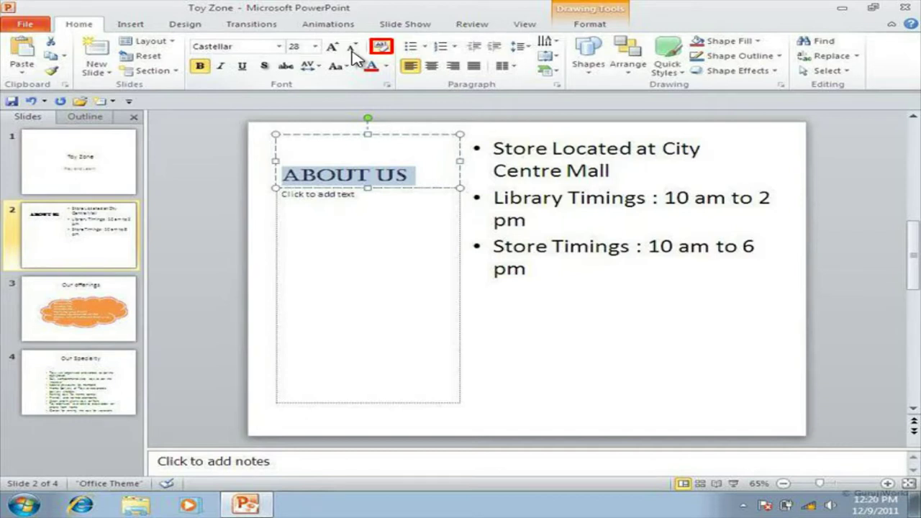
click(381, 49)
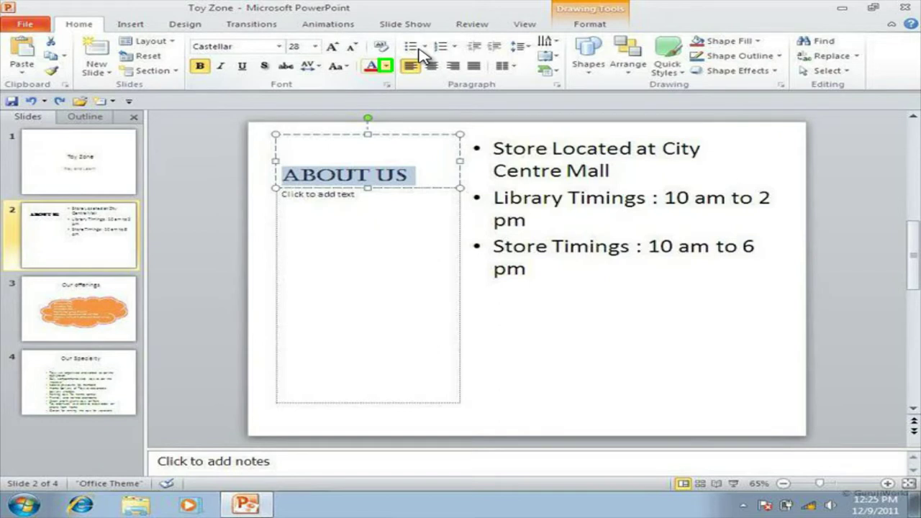
Make the ABOUT US heading light blue and look at the Change Case options.
click(387, 66)
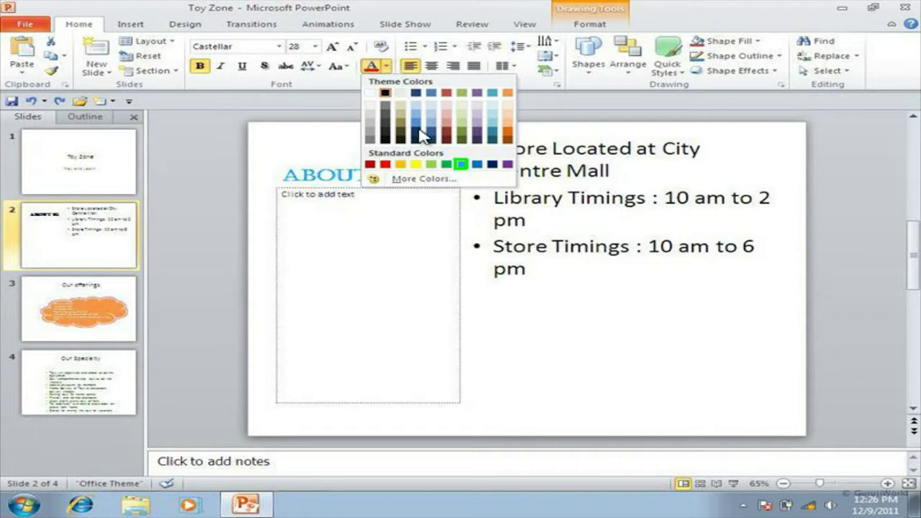
click(461, 164)
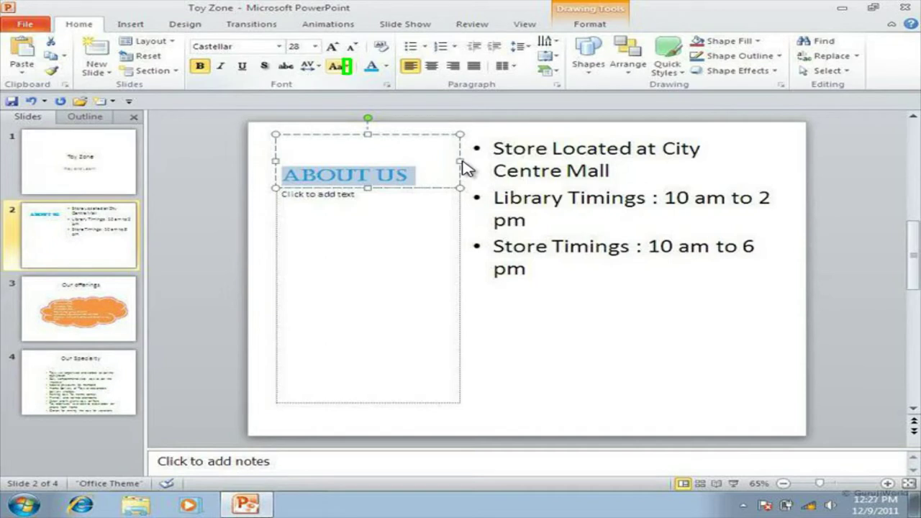
click(348, 66)
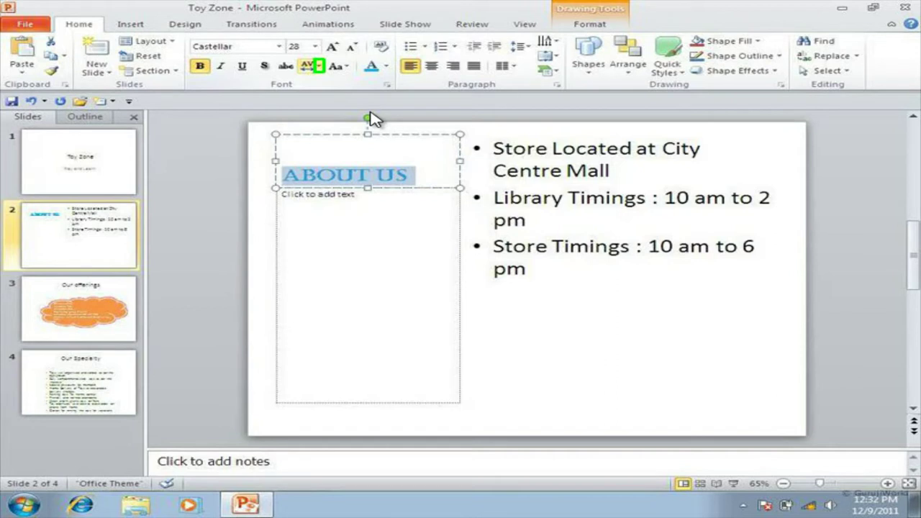
Apply Very Tight, then Very Loose character spacing to the ABOUT US heading.
click(320, 67)
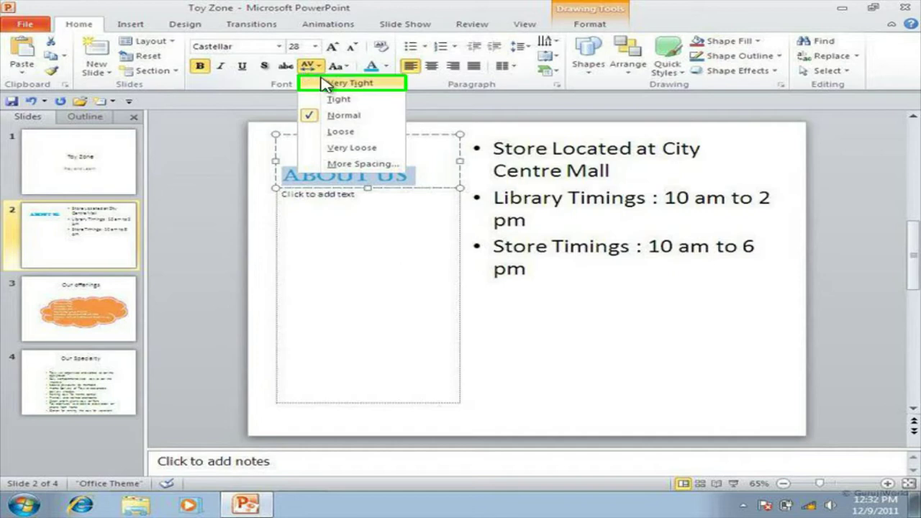
click(323, 83)
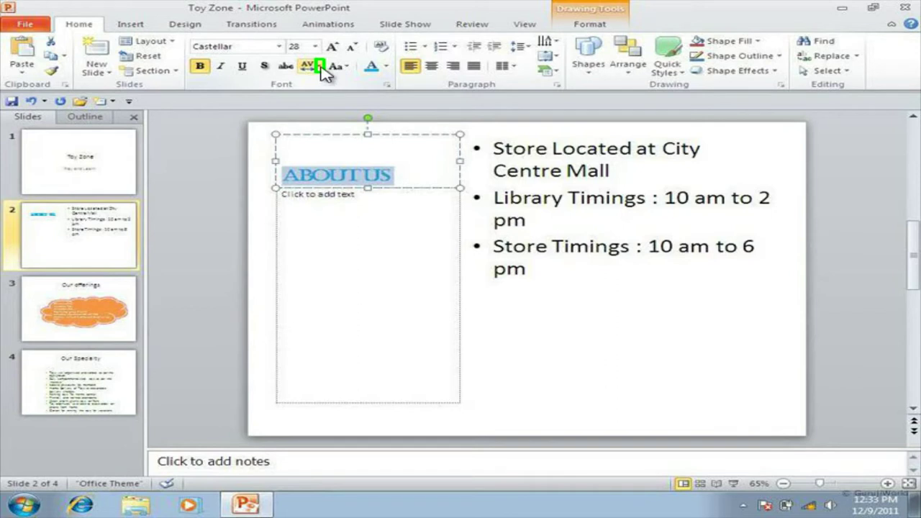
click(320, 66)
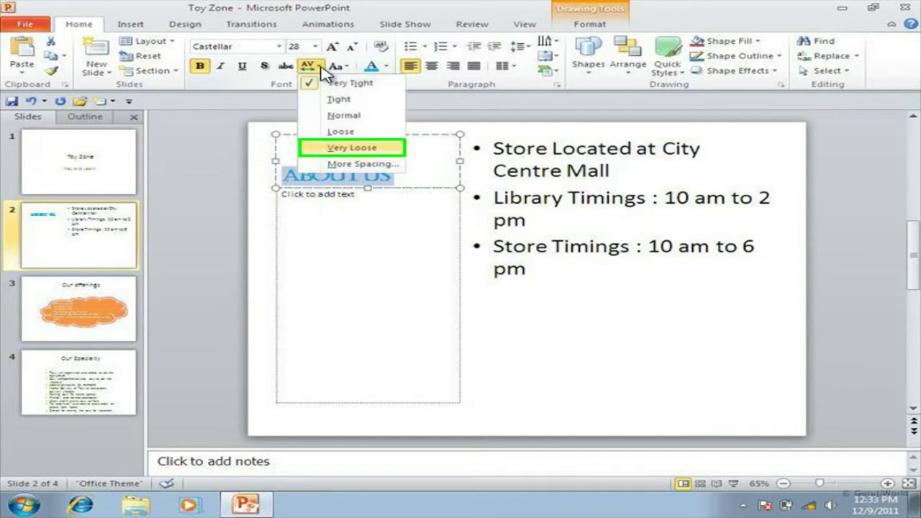
click(344, 149)
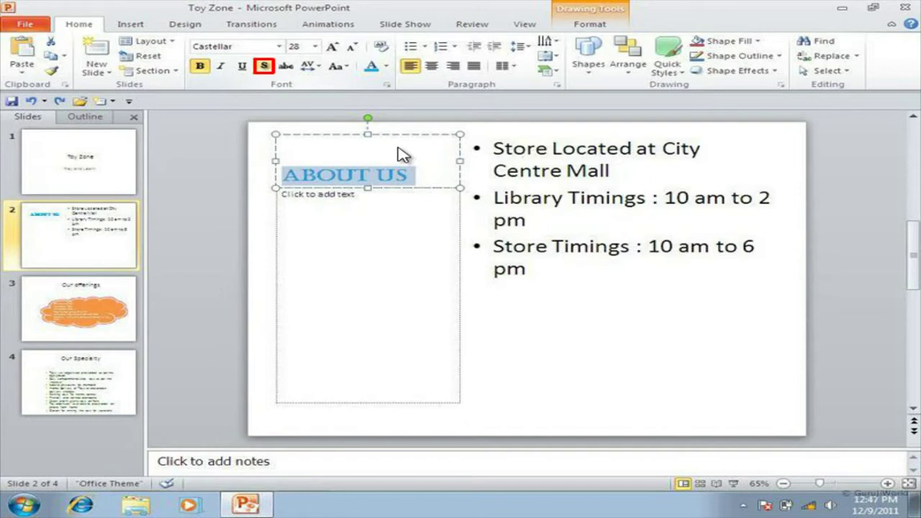
Add a text shadow and strikethrough to ABOUT US, then preview Text Direction rotations.
click(266, 70)
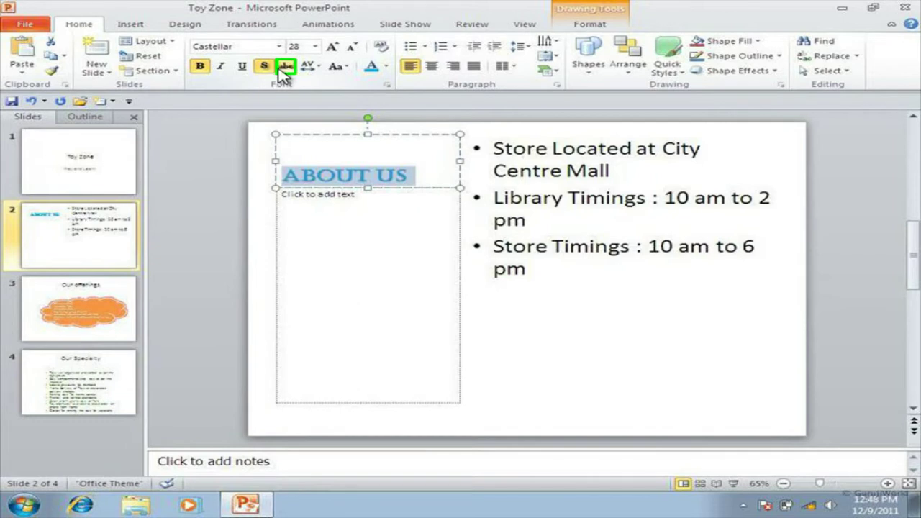
click(287, 67)
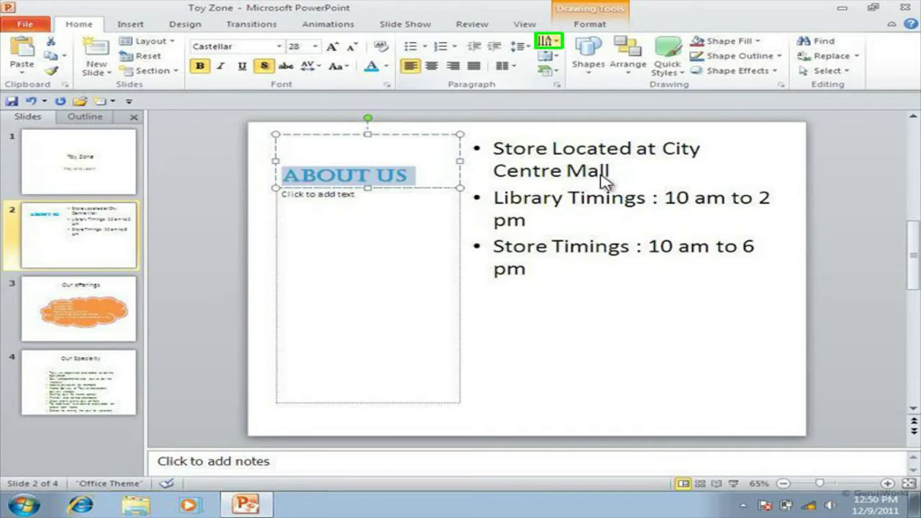
click(551, 45)
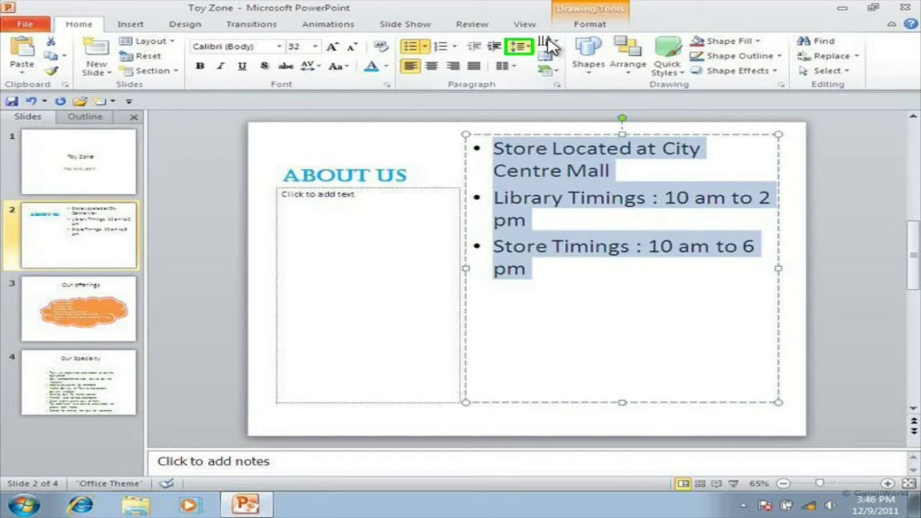
Set the store bullets' line spacing to 2.0, then back to 1.0.
click(523, 49)
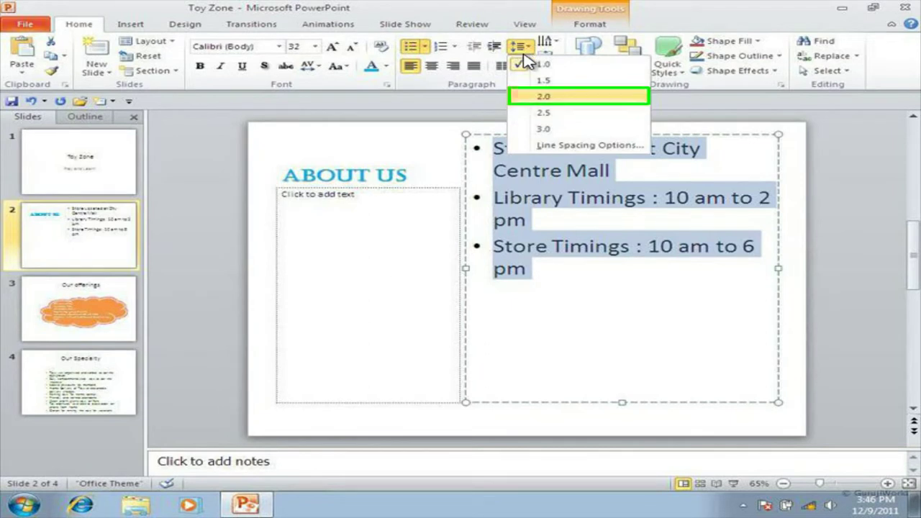
click(543, 96)
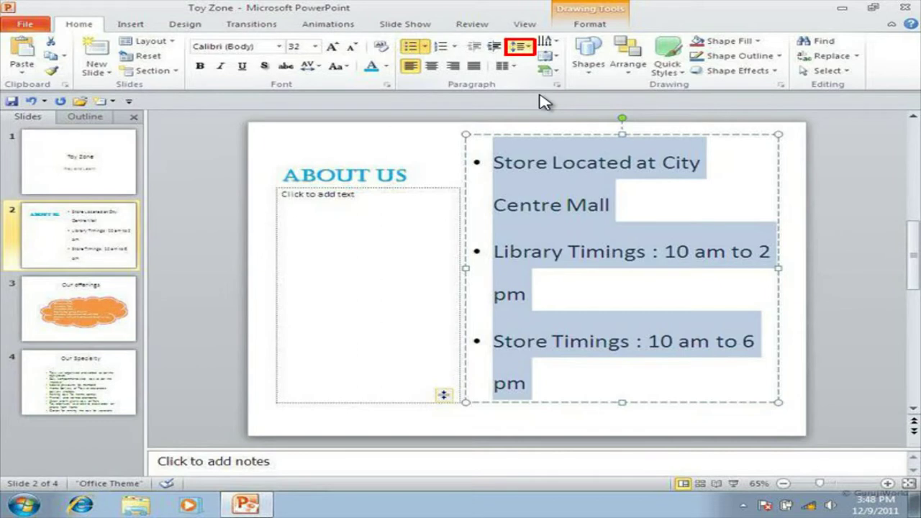
click(528, 54)
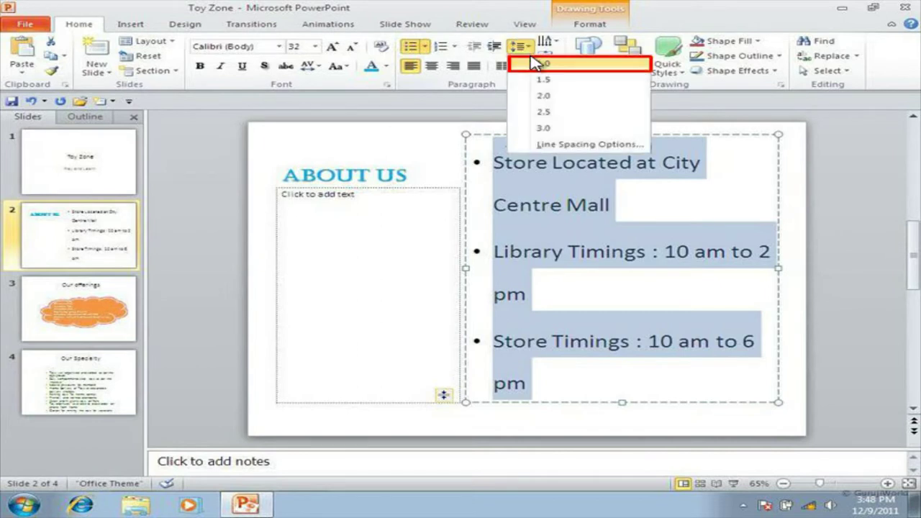
click(530, 62)
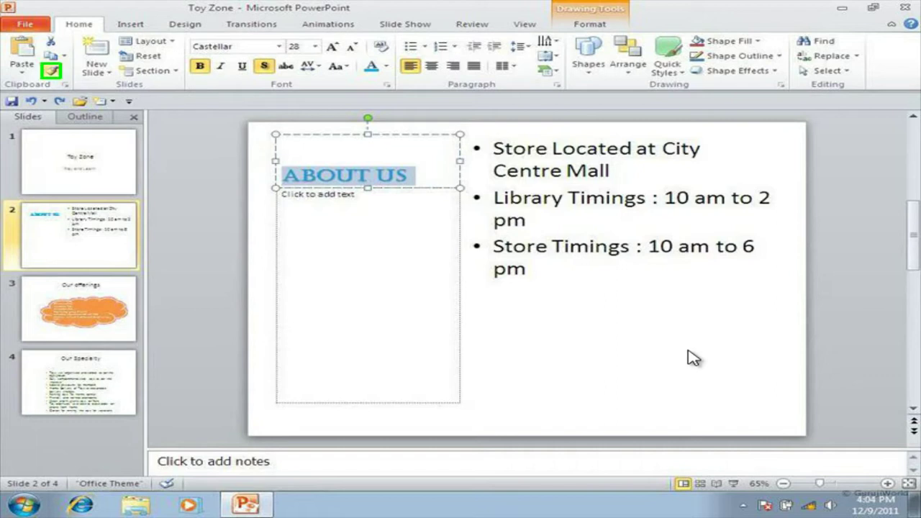
Pick up the ABOUT US formatting with Format Painter and move to the Our offerings slide.
click(51, 72)
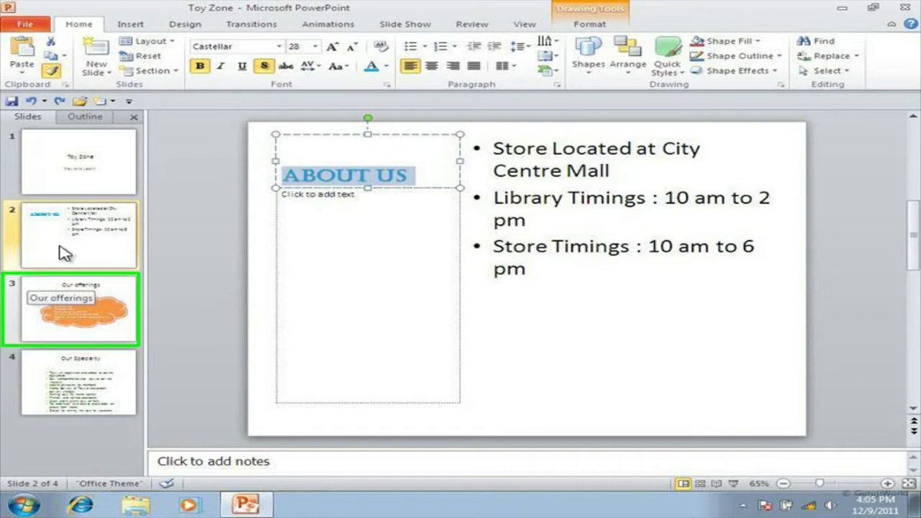
click(64, 289)
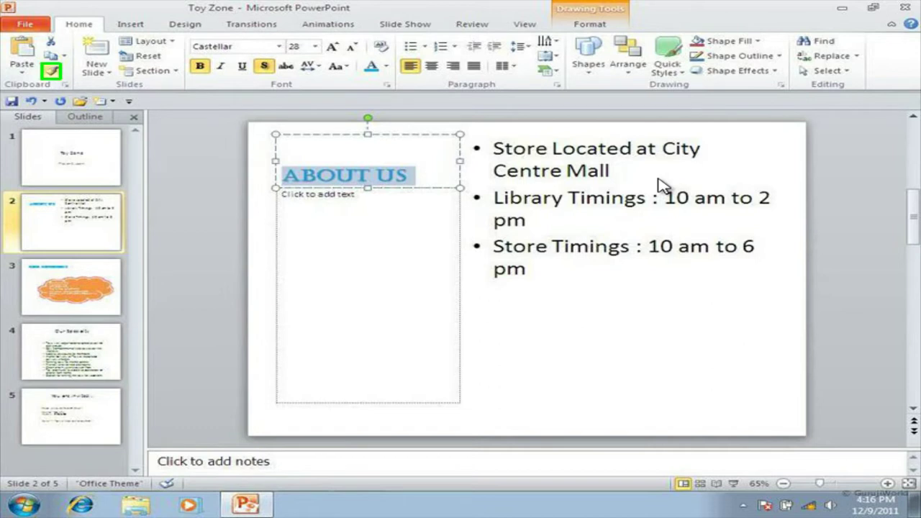
Paint the ABOUT US style onto the Our Specialty title, then go to slide 5.
click(53, 75)
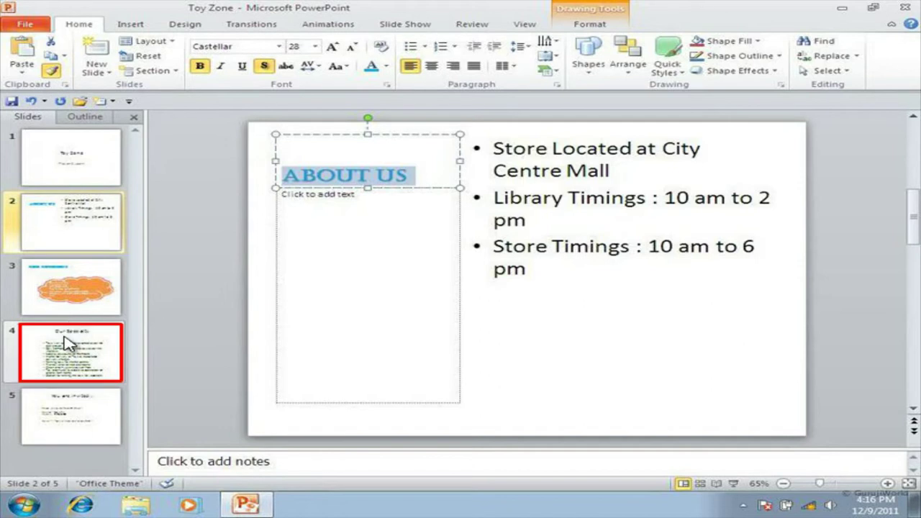
click(68, 342)
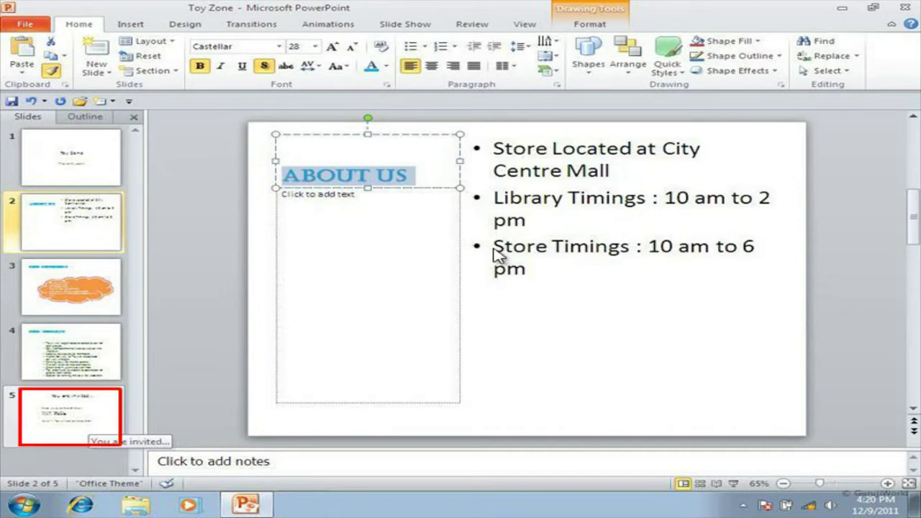
click(98, 406)
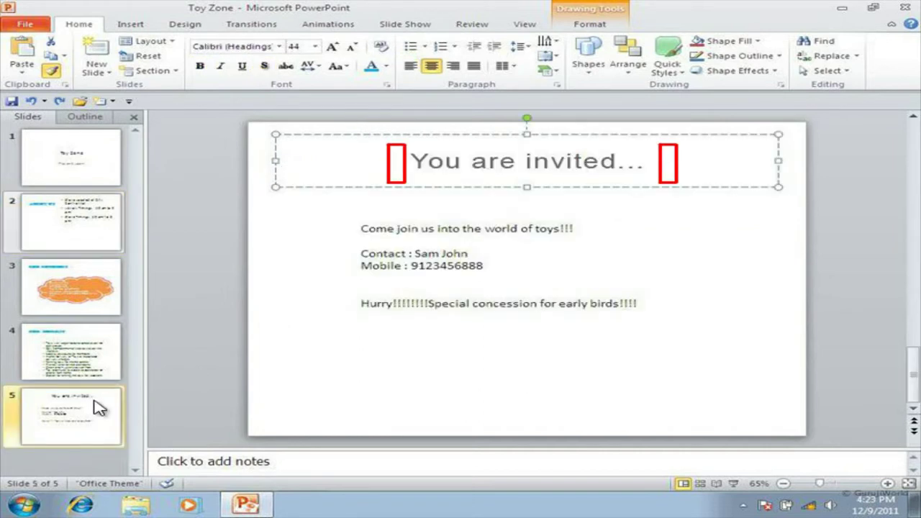
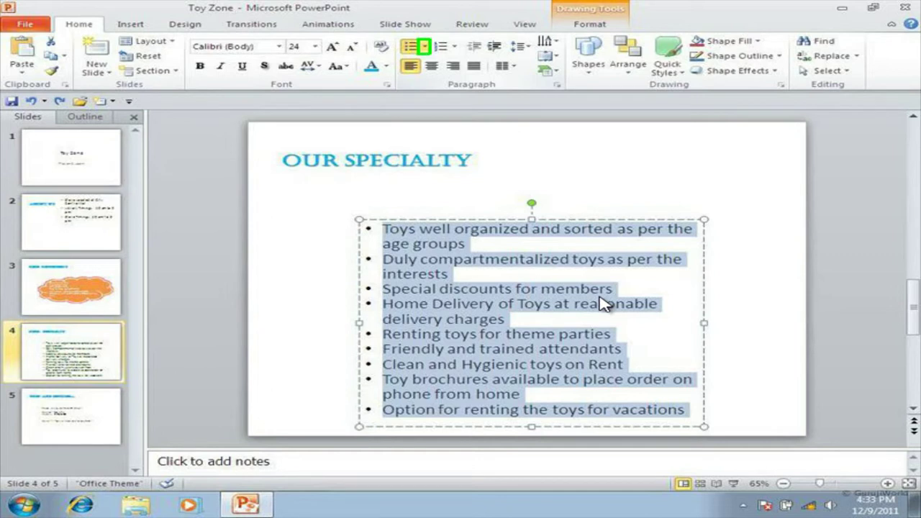
Open the Bullets and Numbering dialog for the OUR SPECIALTY list from the Bullets dropdown.
click(425, 47)
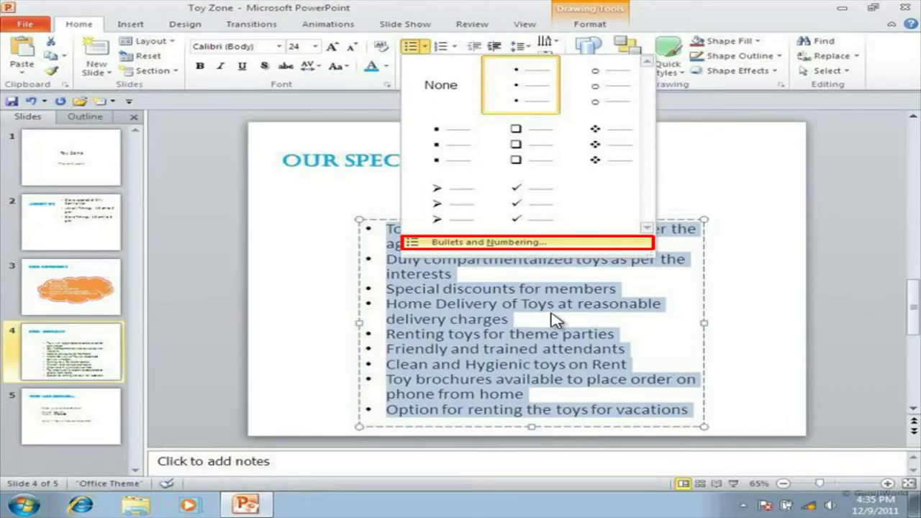
click(530, 245)
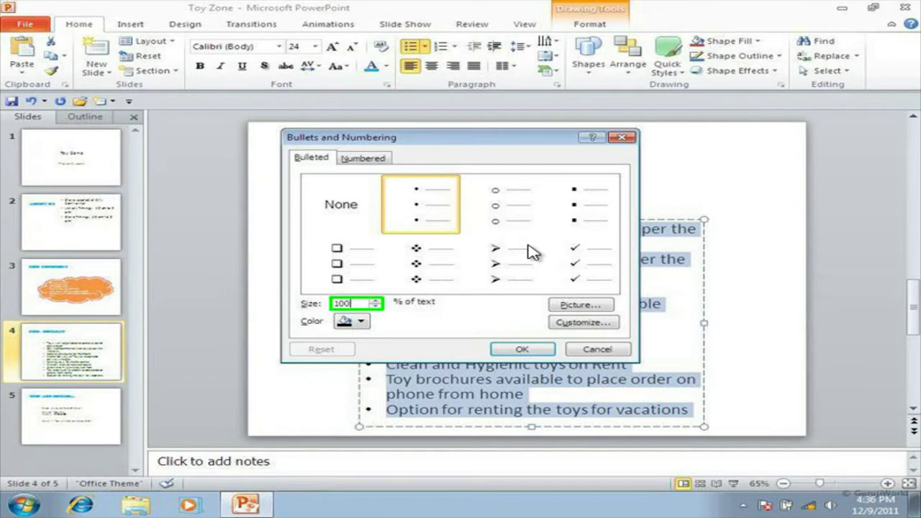
Change the bullet size from 100 to 150% of text and confirm.
double_click(362, 303)
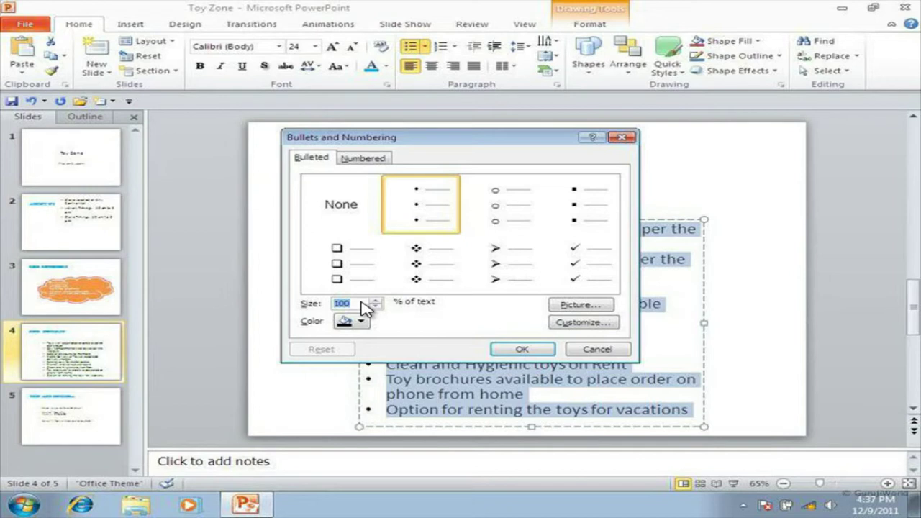
key(BackSpace)
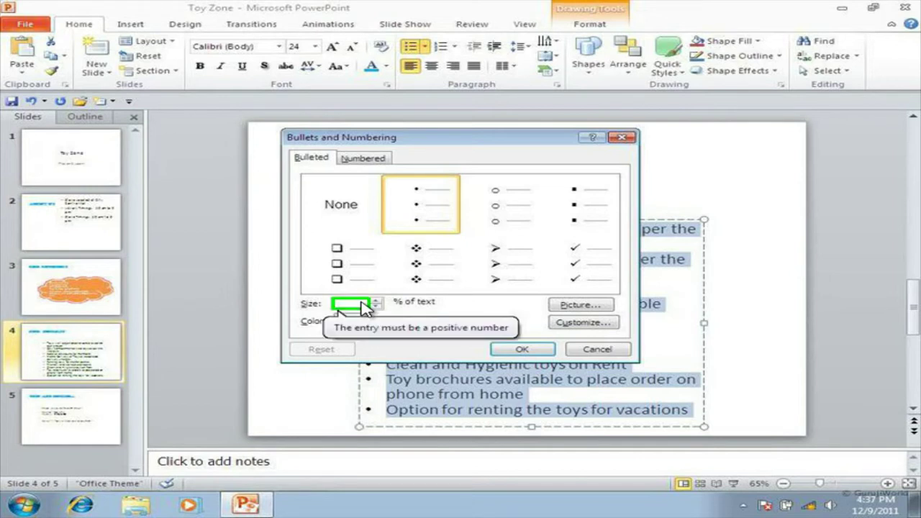
text(150)
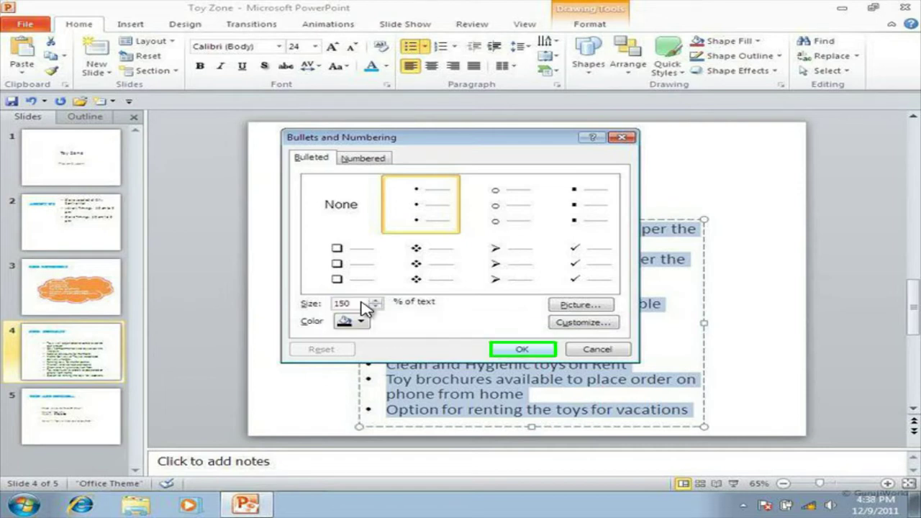
click(503, 351)
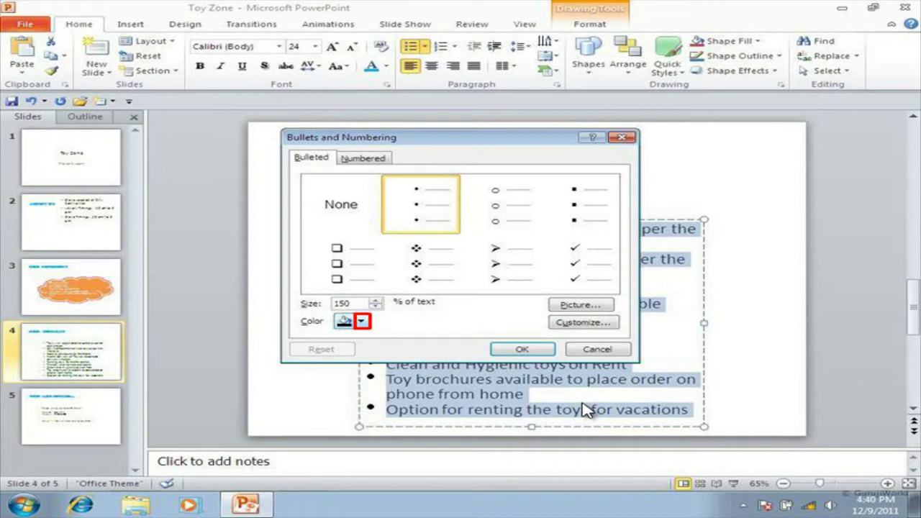
Pick red from Standard Colors as the bullet colour and apply it.
click(362, 323)
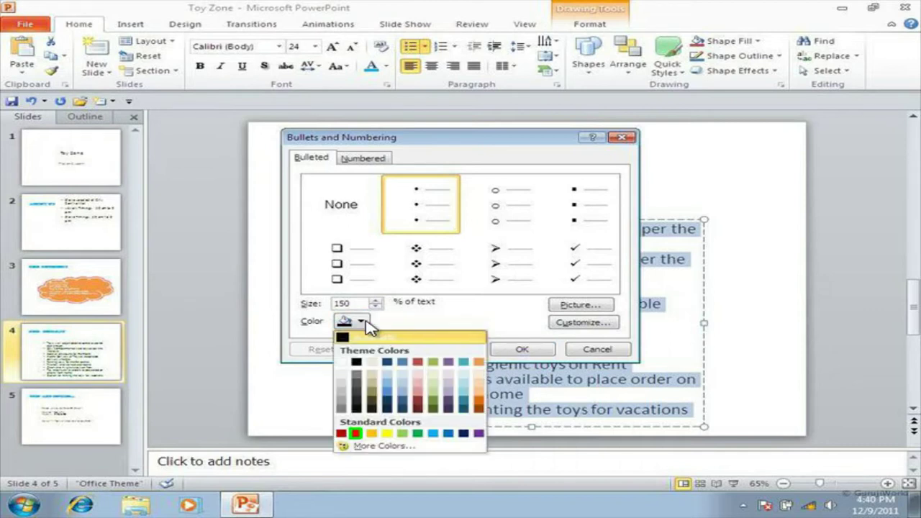
click(355, 433)
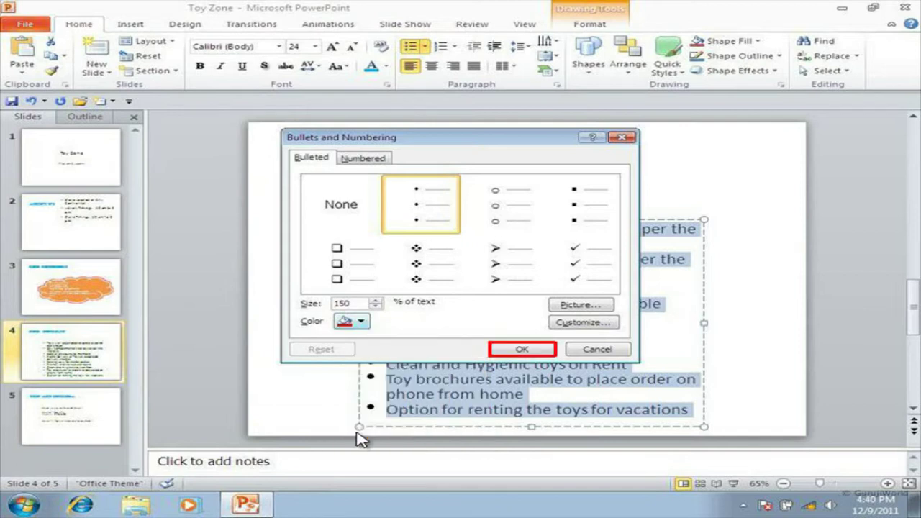
click(523, 350)
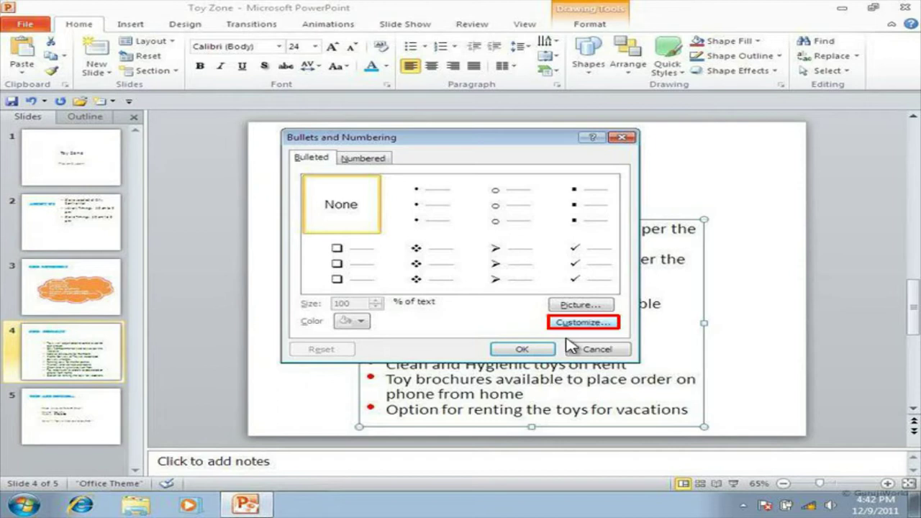
Choose the House symbol via Customize as the red bullet and apply it.
click(581, 323)
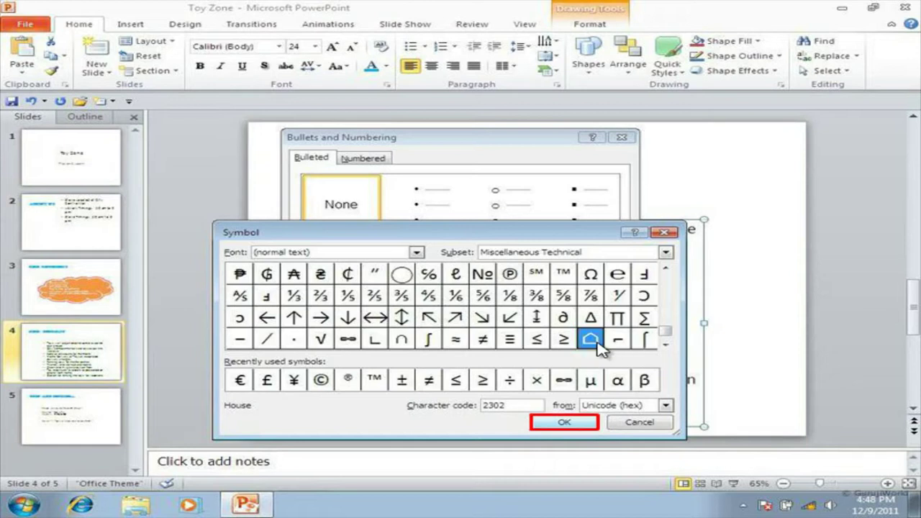
click(577, 423)
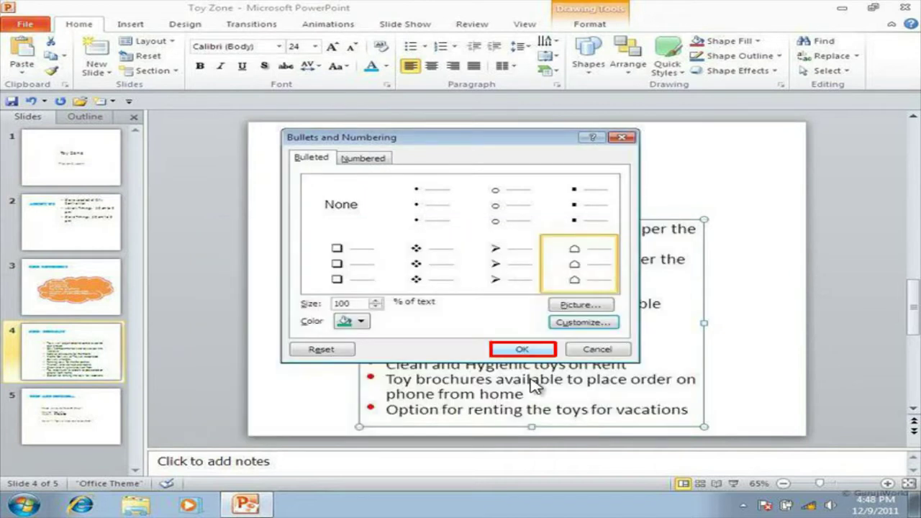
click(523, 351)
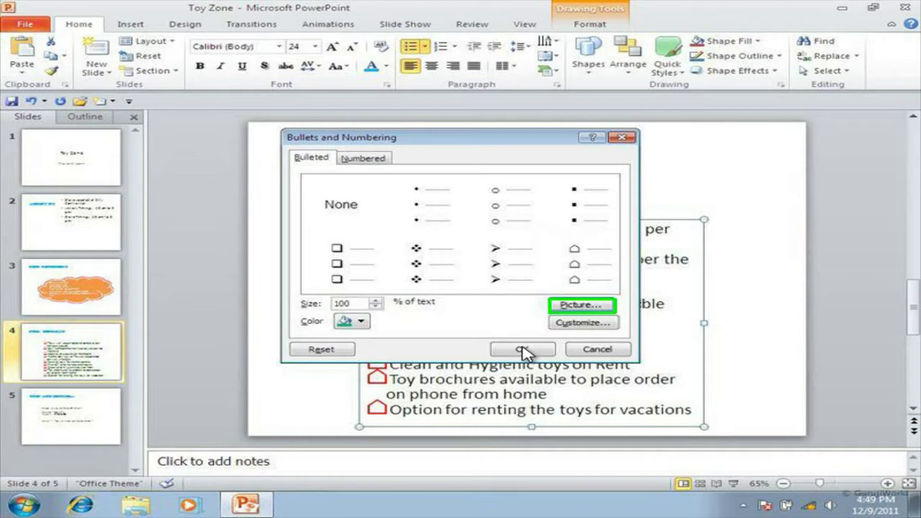
Open the Picture Bullet dialog from Bullets and Numbering.
click(581, 304)
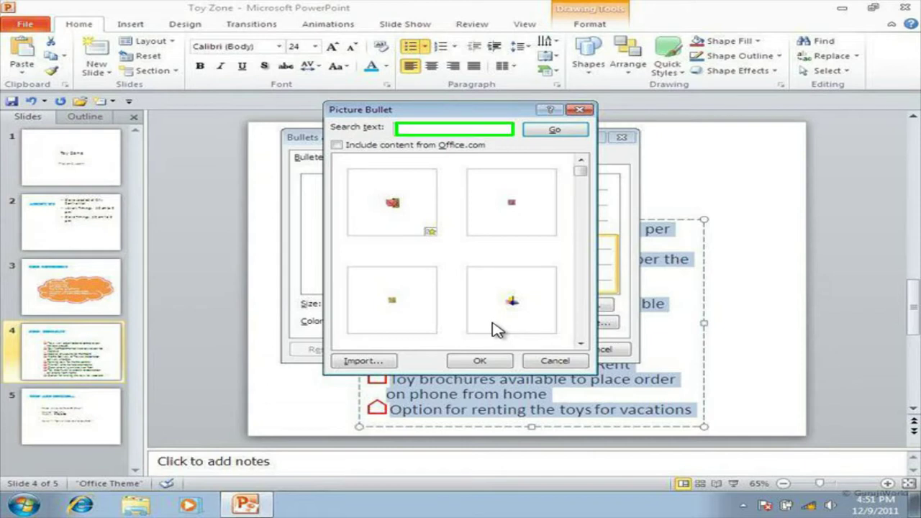
Search picture bullets for 'triangle', review the results, then cancel without choosing one.
click(441, 127)
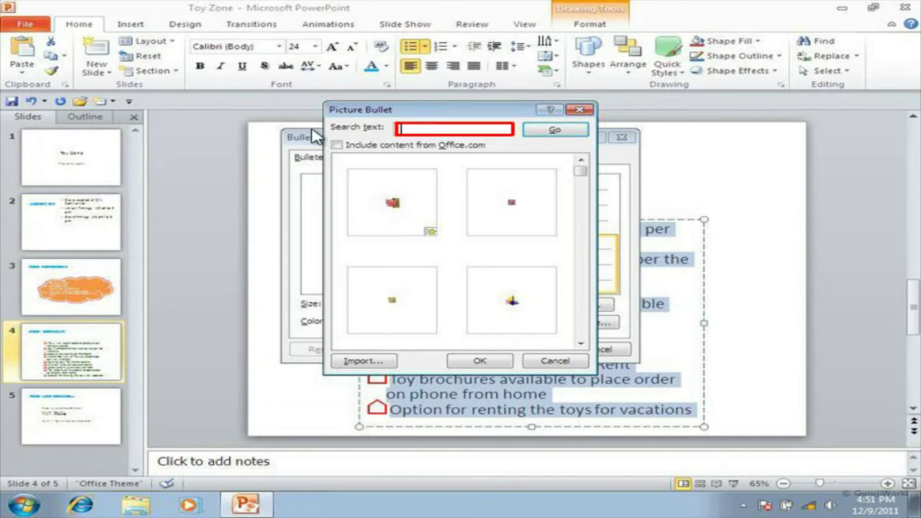
text(triangle)
key(Return)
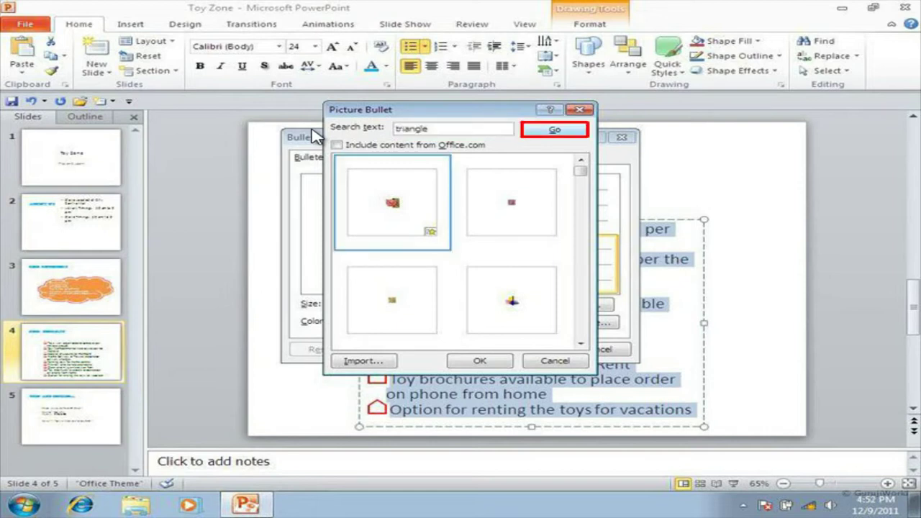
click(536, 131)
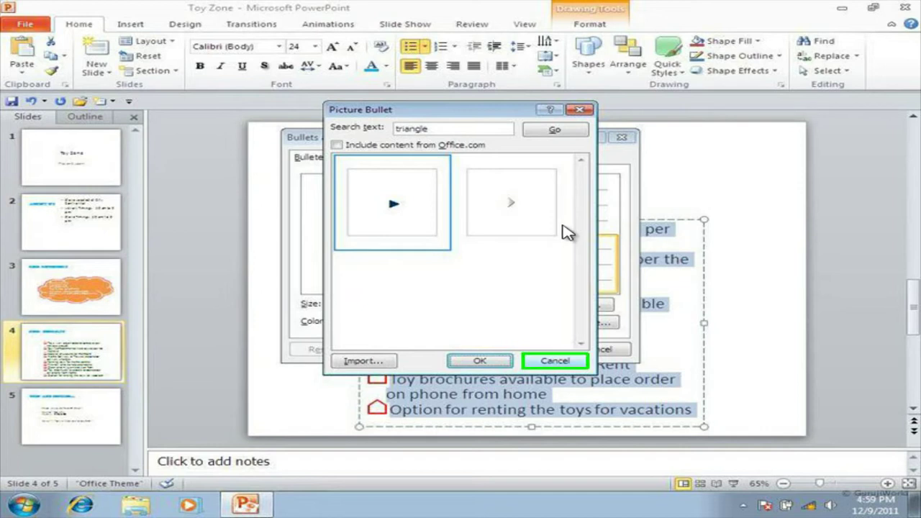
click(555, 361)
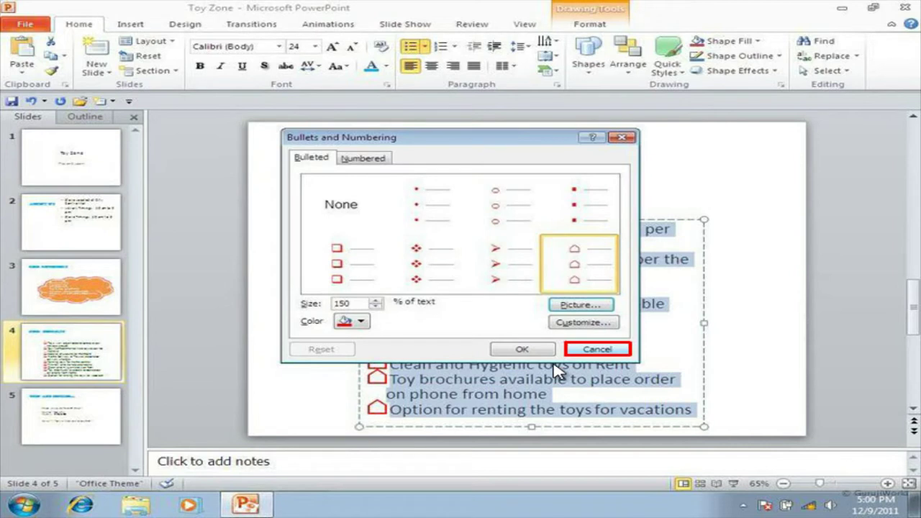
Switch the list to lowercase a. b. c. lettered numbering via Bullets and Numbering.
click(582, 353)
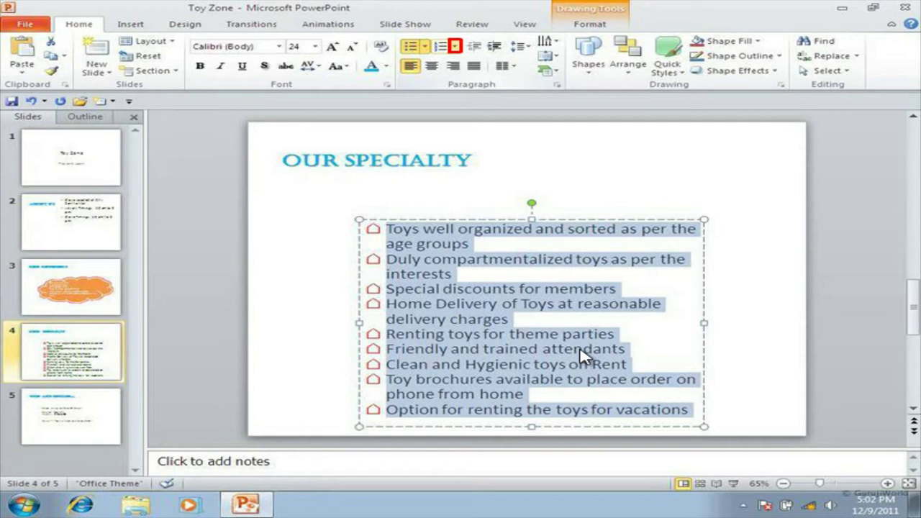
click(455, 46)
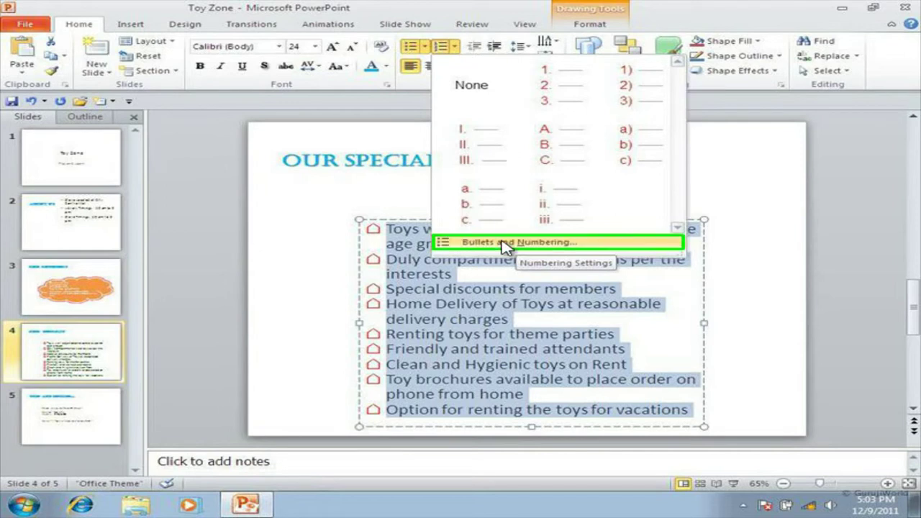
click(506, 243)
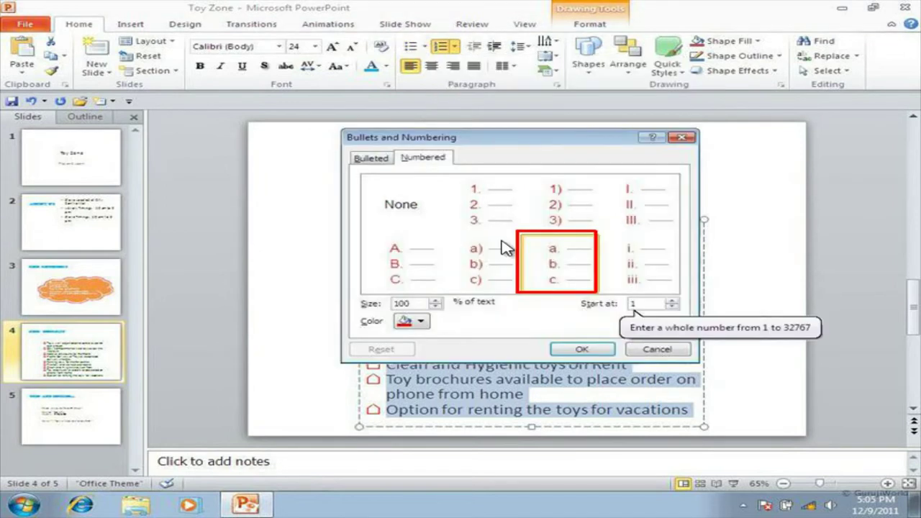
click(538, 253)
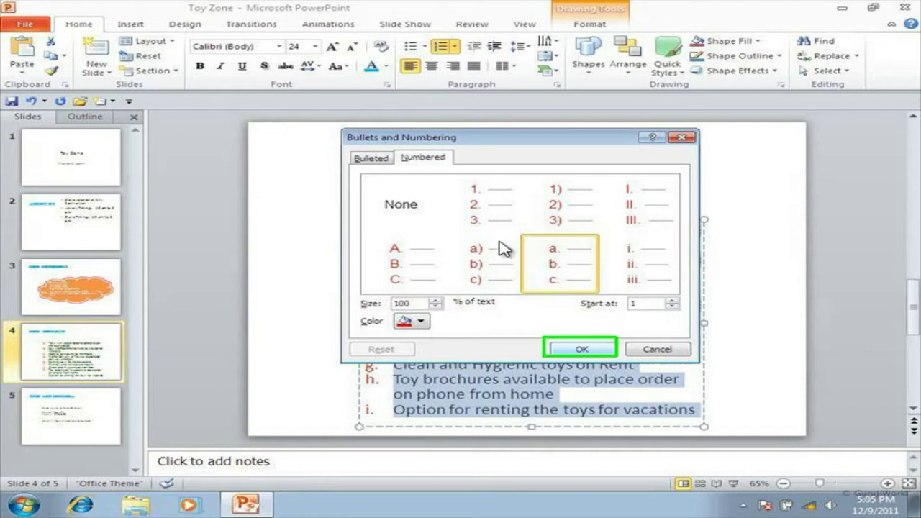
click(586, 350)
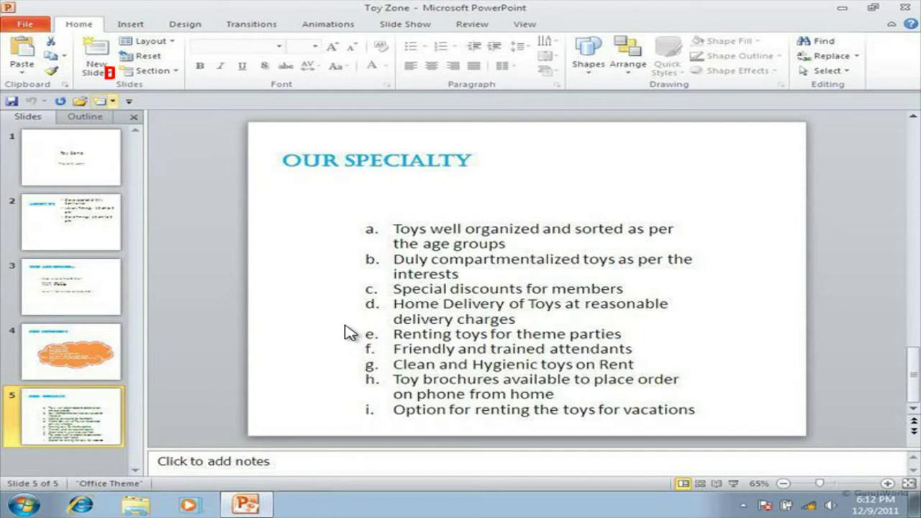
Choose Reuse Slides from the New Slide dropdown on the Home tab.
click(110, 72)
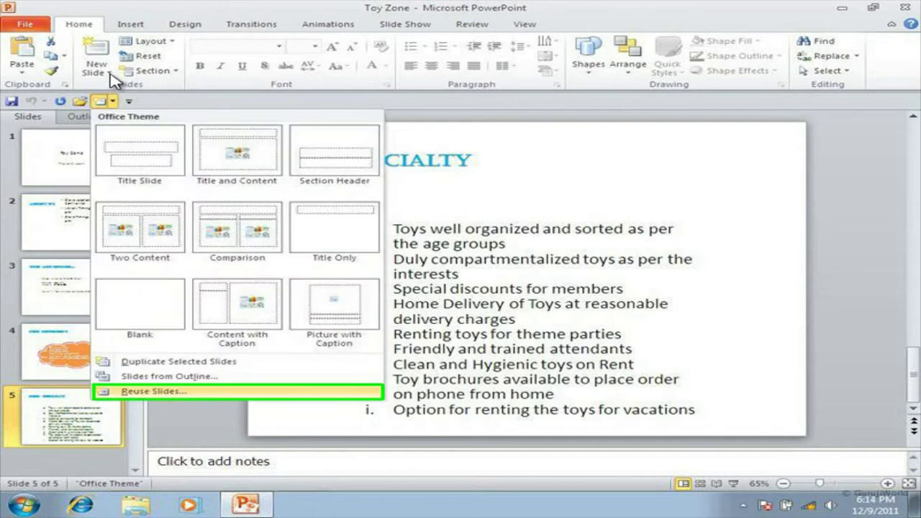
click(152, 393)
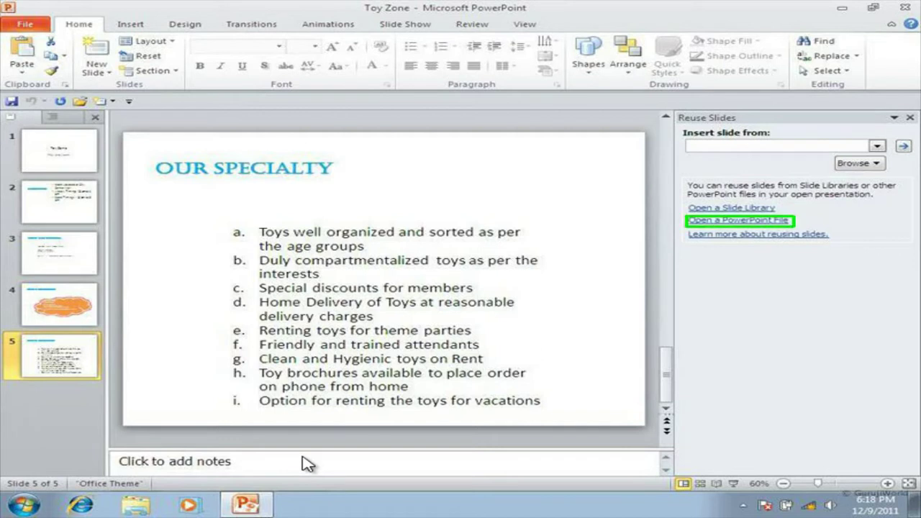
Browse to the Customer Reviews presentation and insert its Parents Speak and Kids speak slides.
click(727, 221)
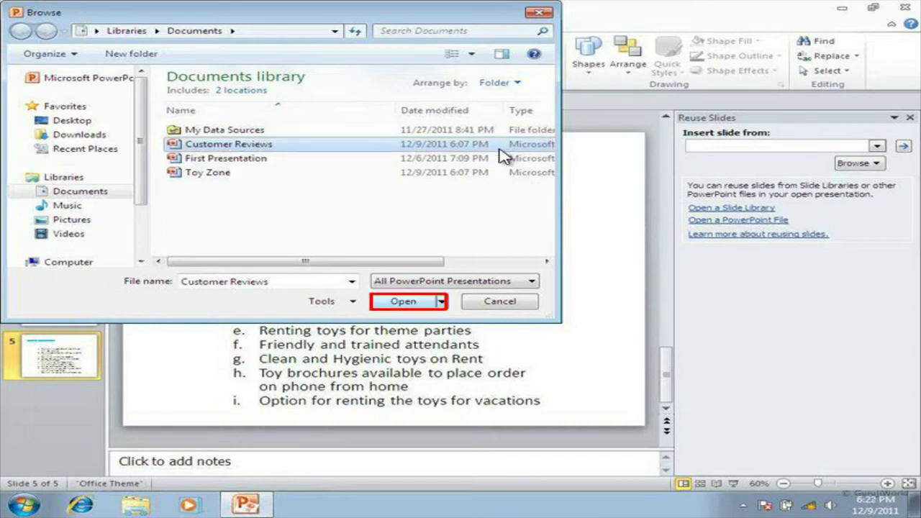
click(432, 302)
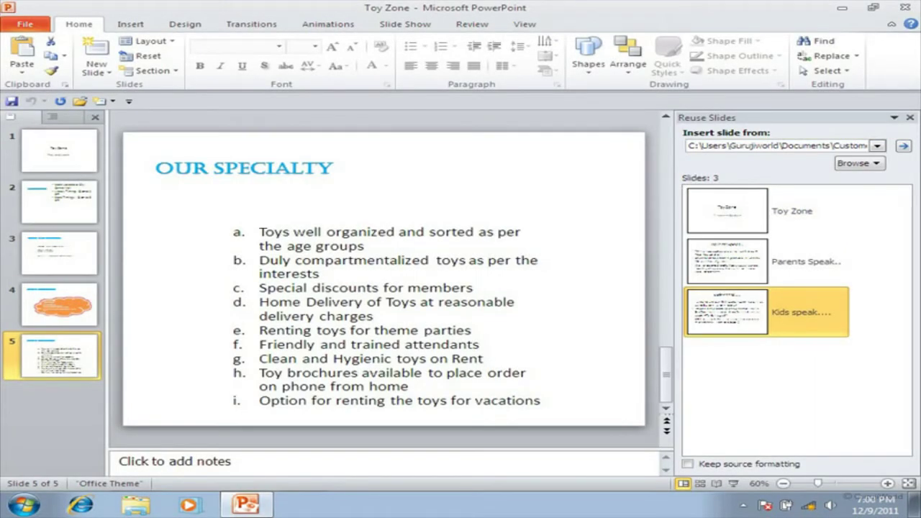
mouse_move(741, 338)
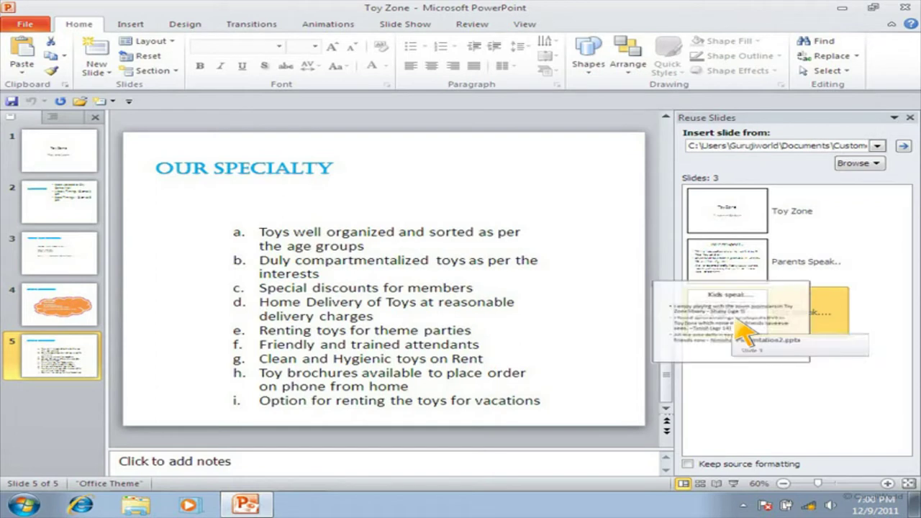
click(738, 322)
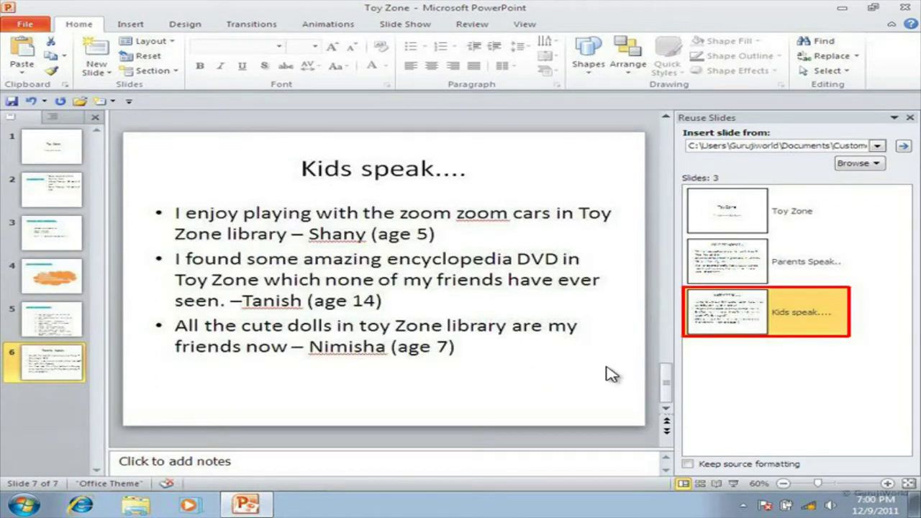
click(748, 325)
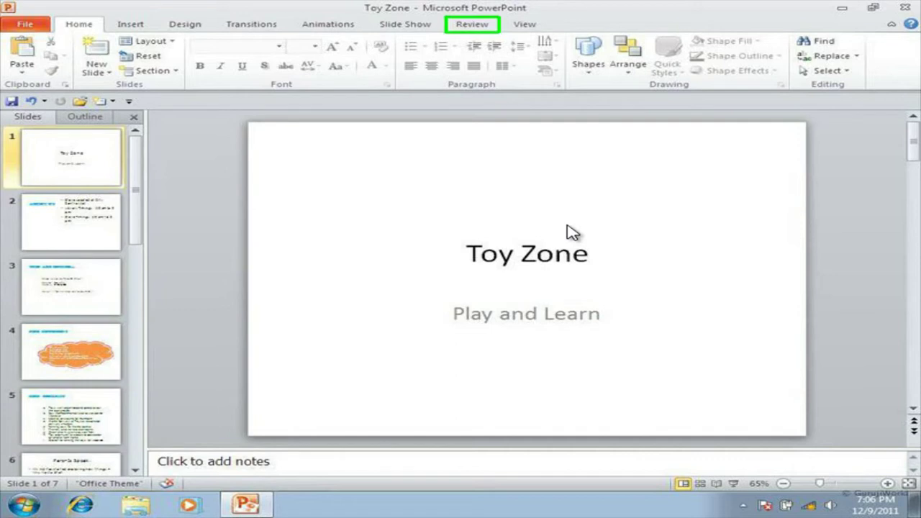
Switch to the Review tab to reach the Spelling check.
click(476, 26)
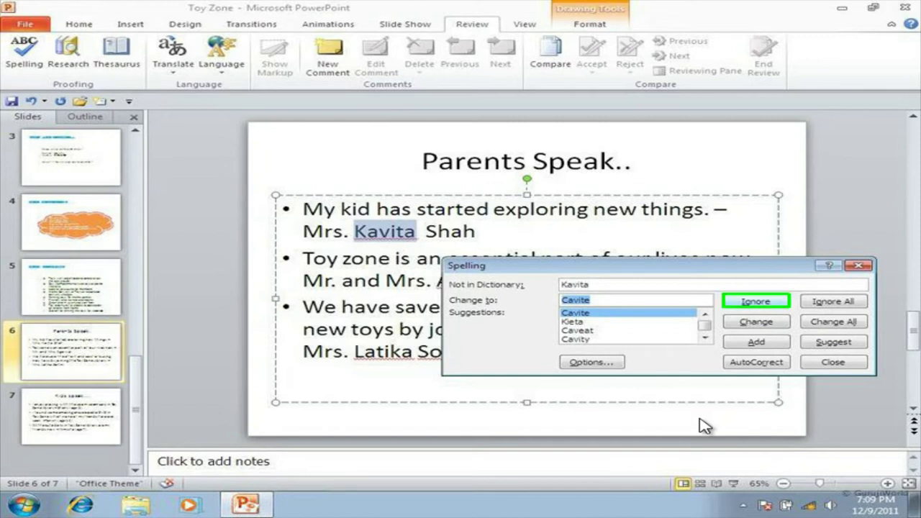
Ignore or add the flagged names on the Parents Speak slide until spell check reaches Kids speak.
click(753, 303)
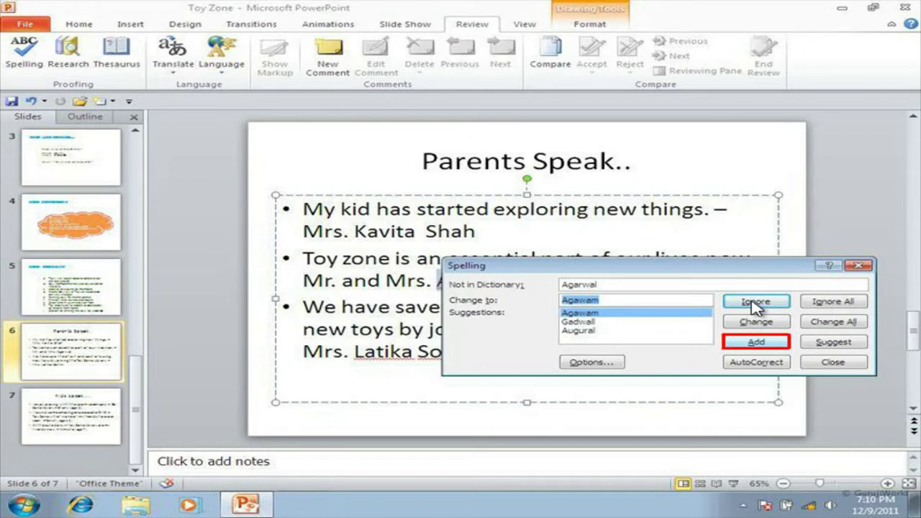
click(755, 342)
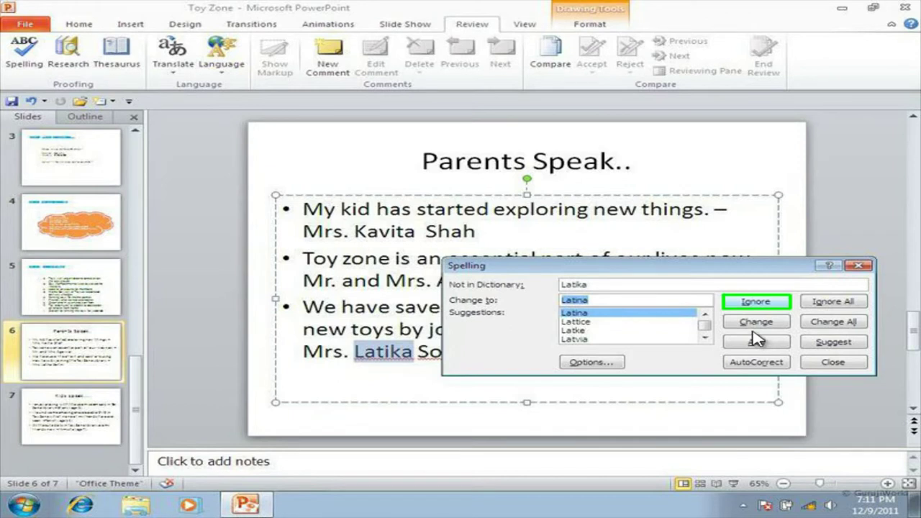
click(754, 304)
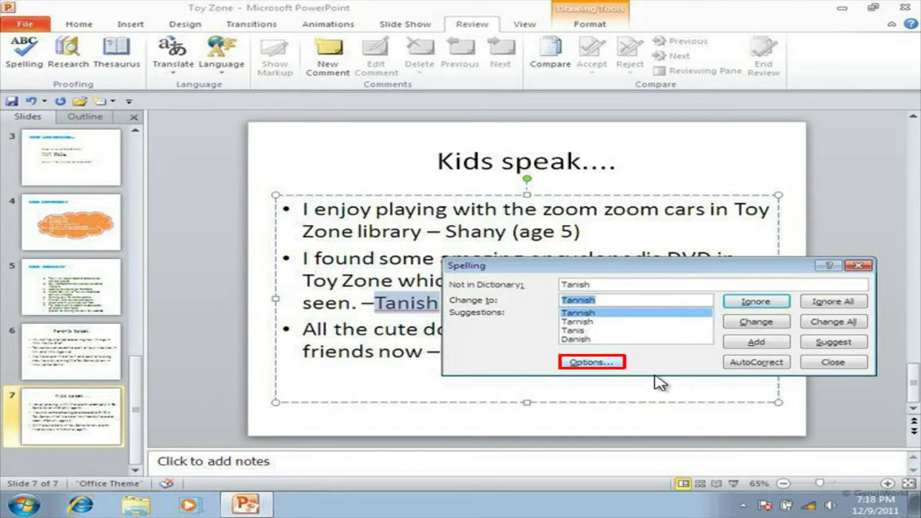
Open PowerPoint Options at the Proofing page from the Spelling dialog.
click(592, 361)
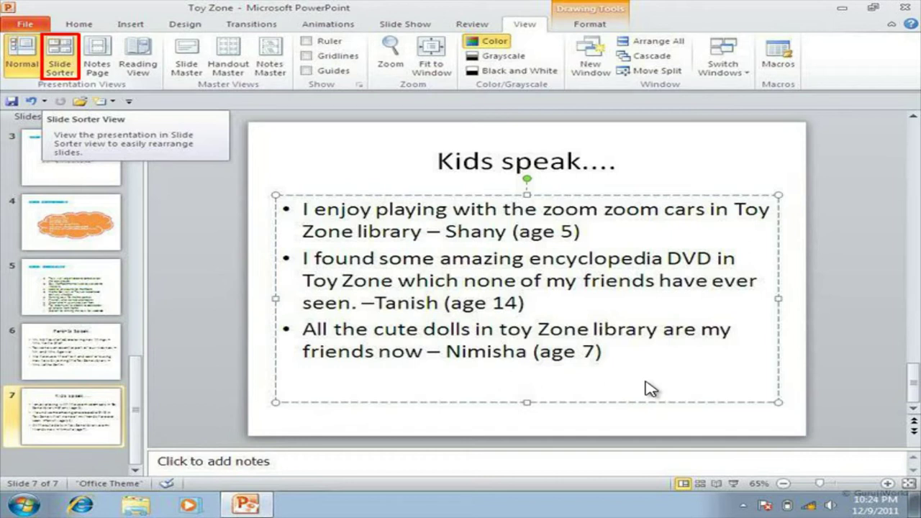
Switch the Toy Zone presentation to Slide Sorter view.
click(74, 67)
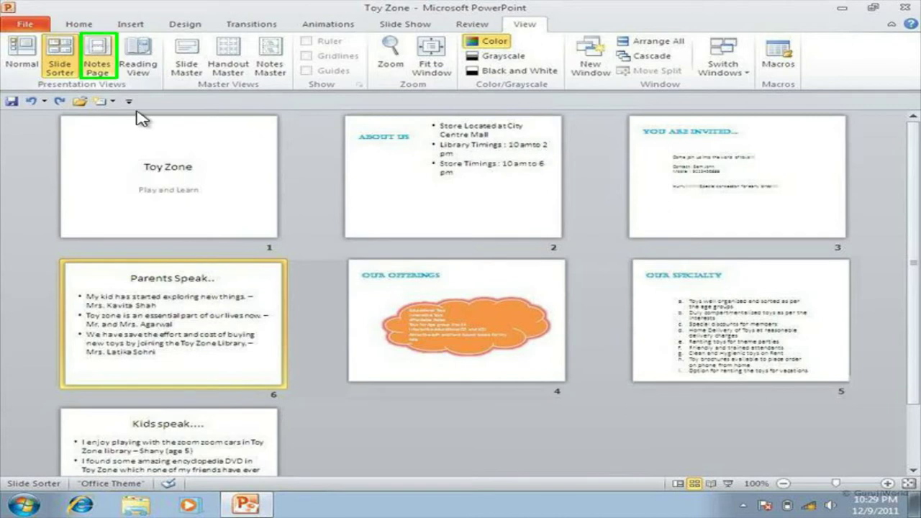
Display the Parents Speak slide in Notes Page view.
click(98, 66)
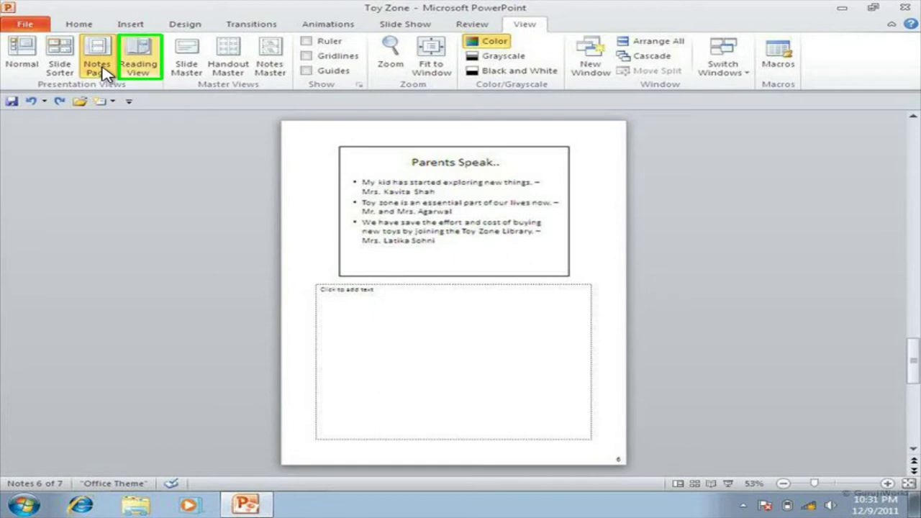
click(142, 74)
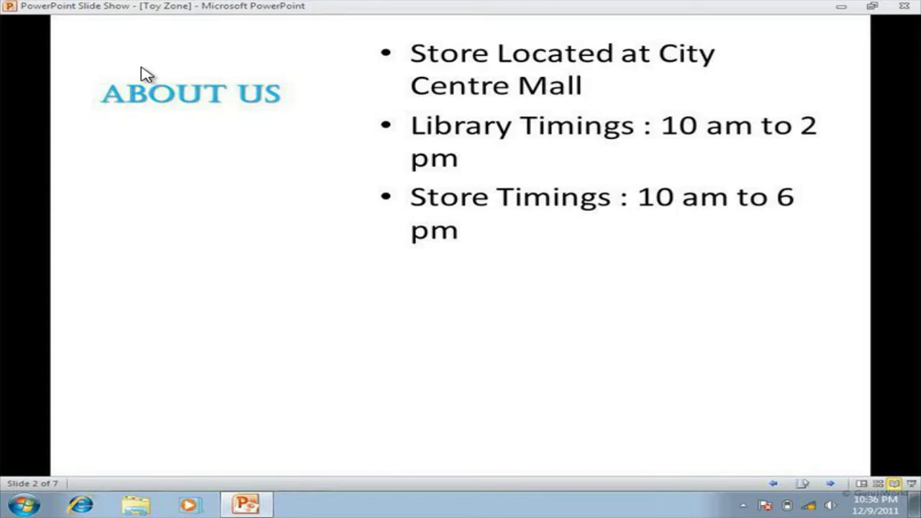
click(144, 74)
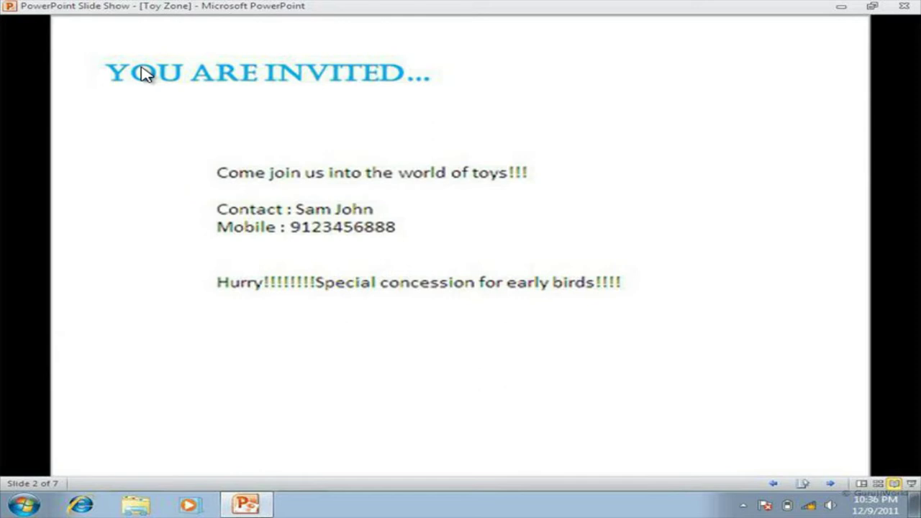
click(144, 72)
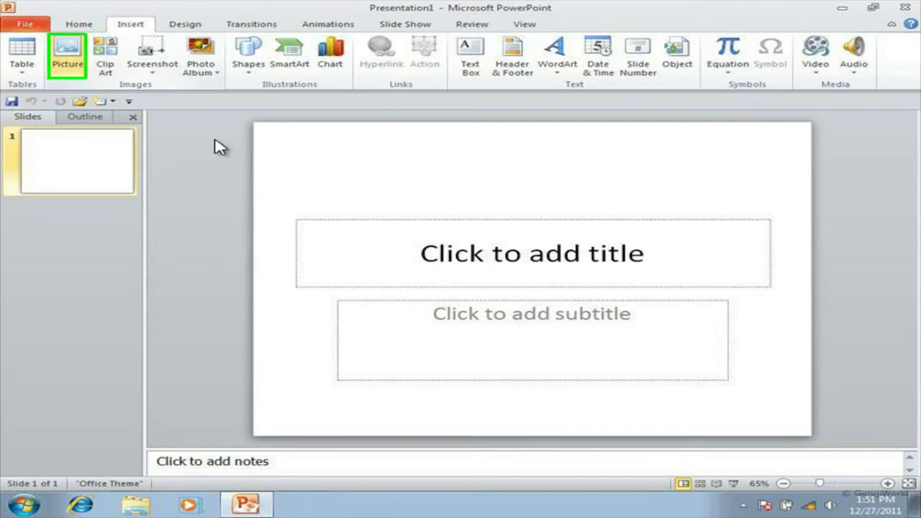
Select the Tulips photo in Sample Pictures and show the Insert button's options.
click(78, 66)
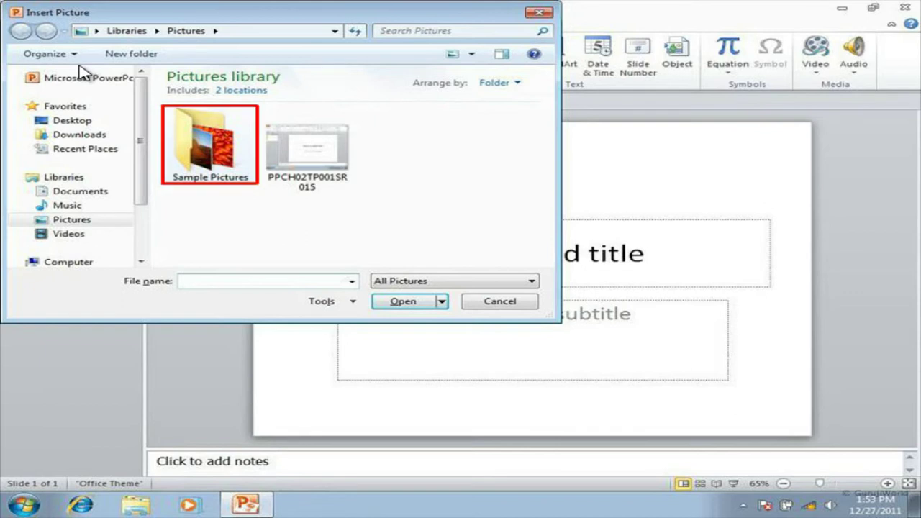
double_click(212, 133)
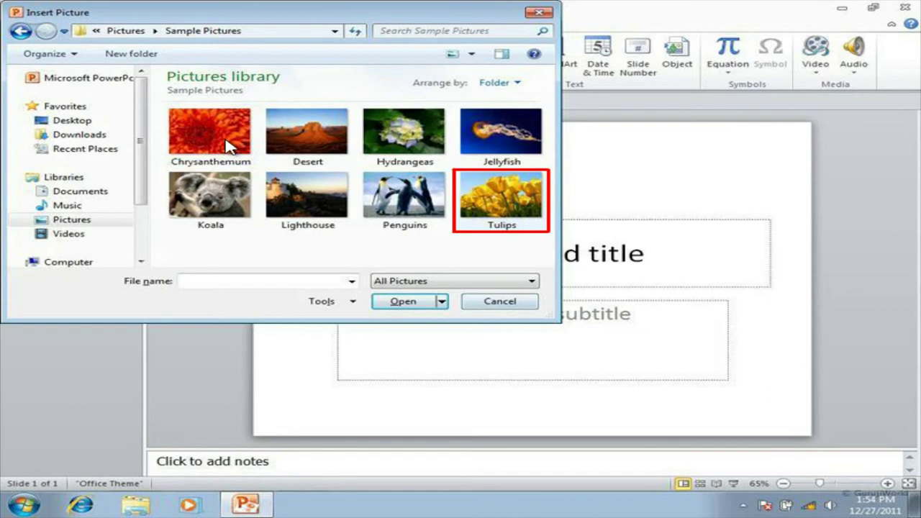
click(485, 203)
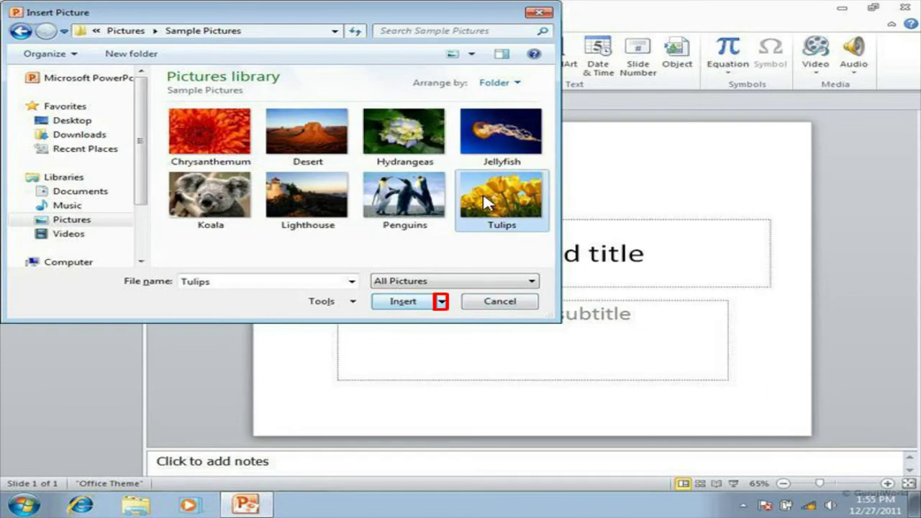
click(441, 302)
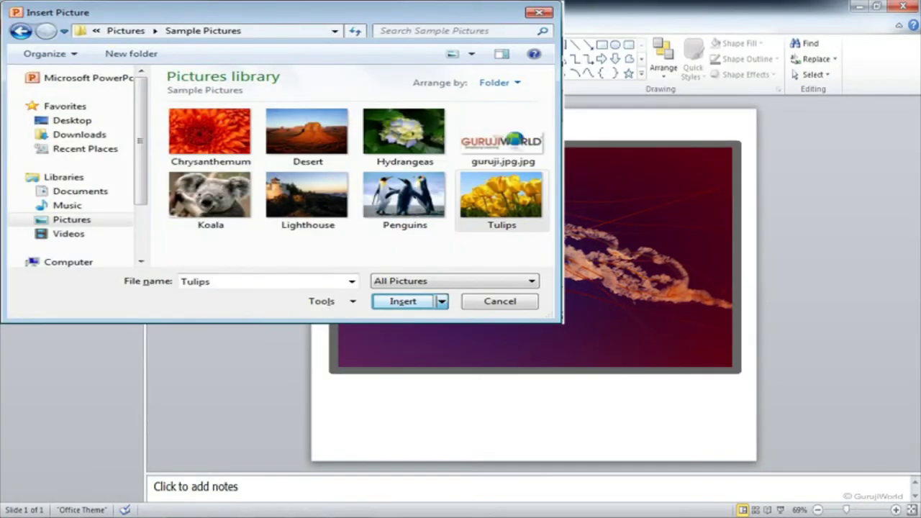
Rename the Tulips photo file to 'Jellyfish' and insert the photo onto the slide.
right_click(547, 195)
click(600, 434)
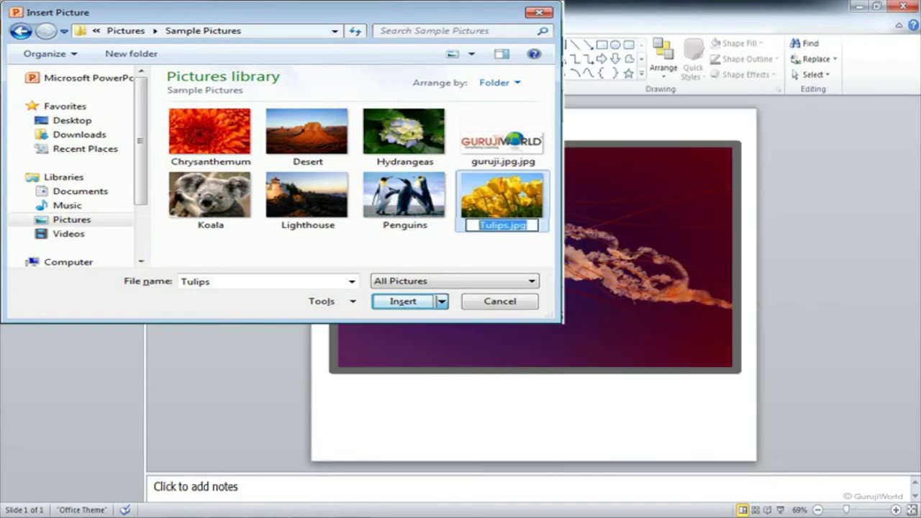
text(Jellyfish)
key(Return)
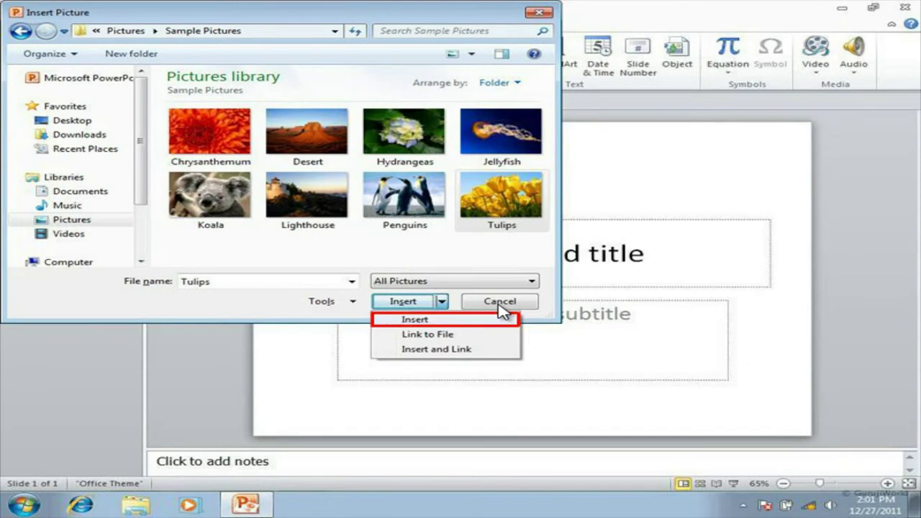
click(487, 321)
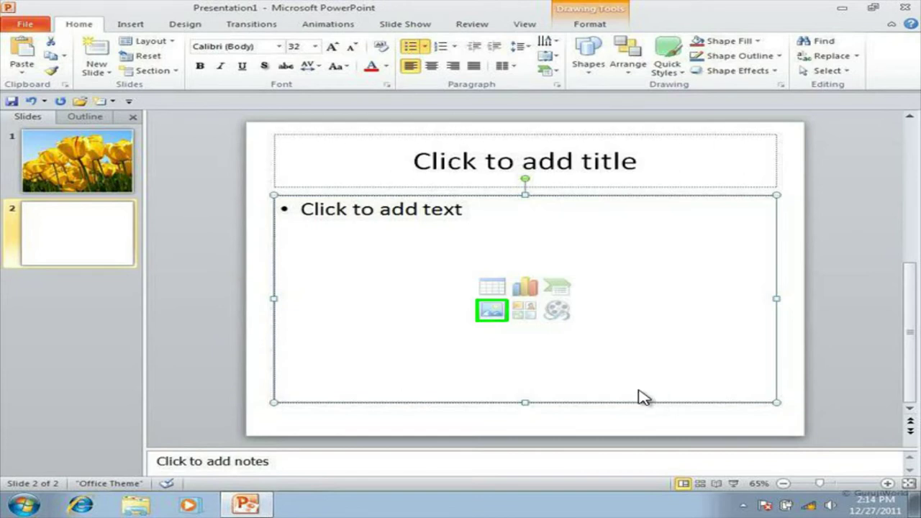
Insert the Koala sample picture into slide 2's content placeholder.
click(492, 310)
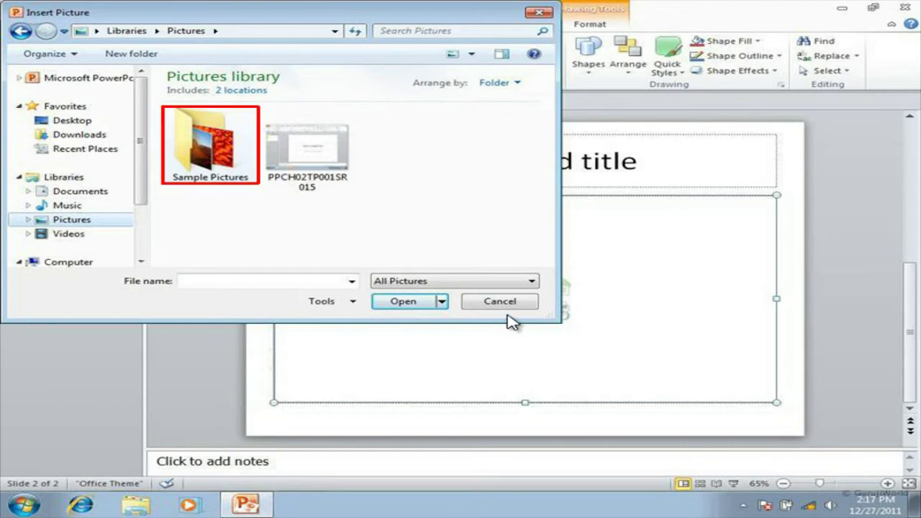
double_click(247, 176)
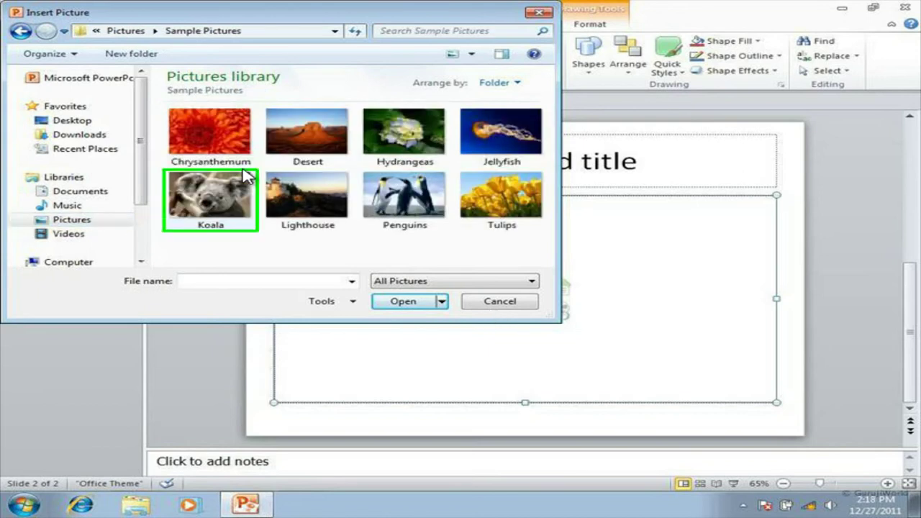
double_click(247, 176)
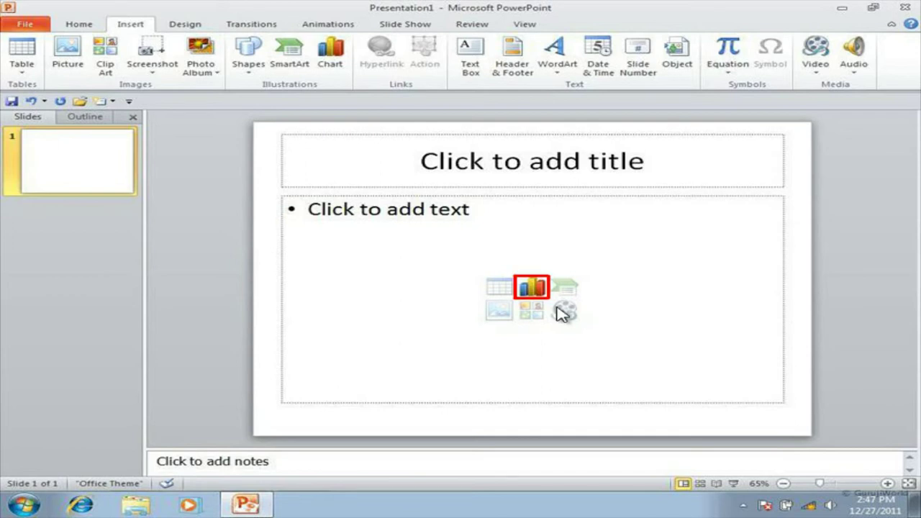
Insert a 3-D Cone column chart into the slide's content placeholder.
click(534, 289)
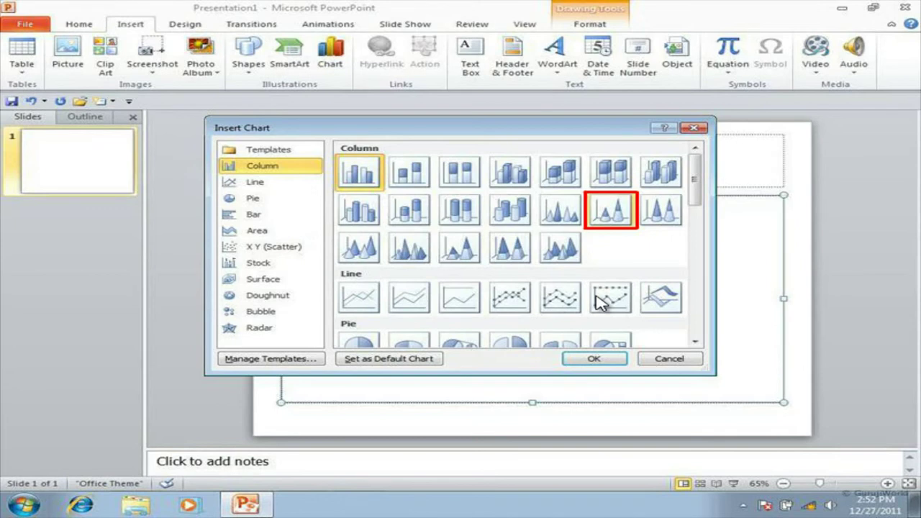
click(611, 223)
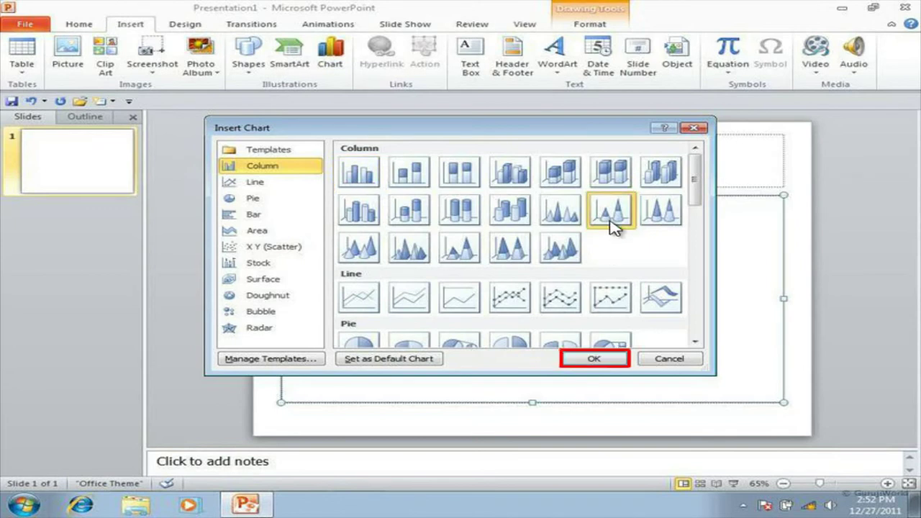
click(596, 359)
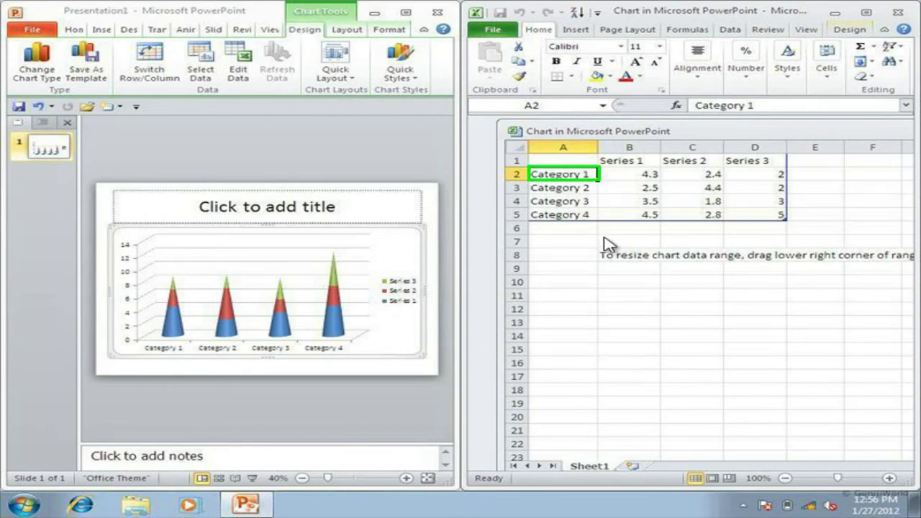
In the chart data sheet, rename Category 1 to 'Shirts' and set its Series 1 value to 10.
key(Delete)
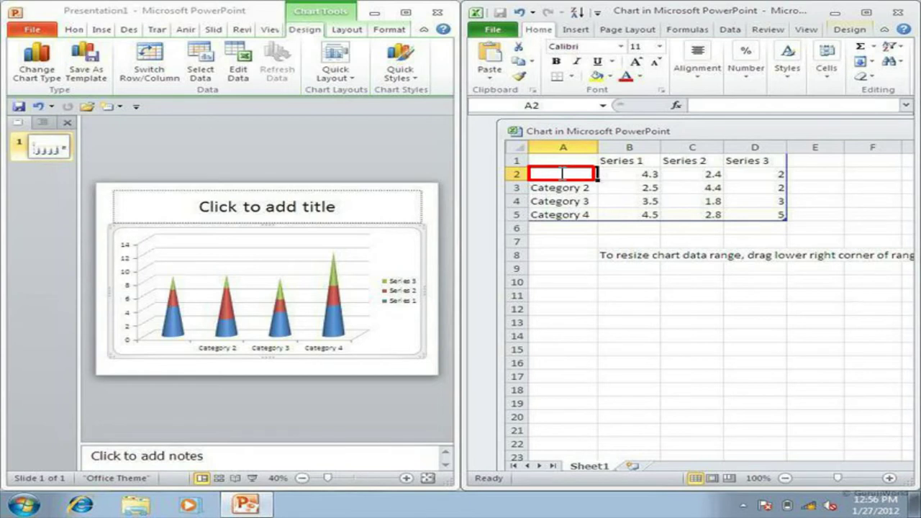
text(Shirts)
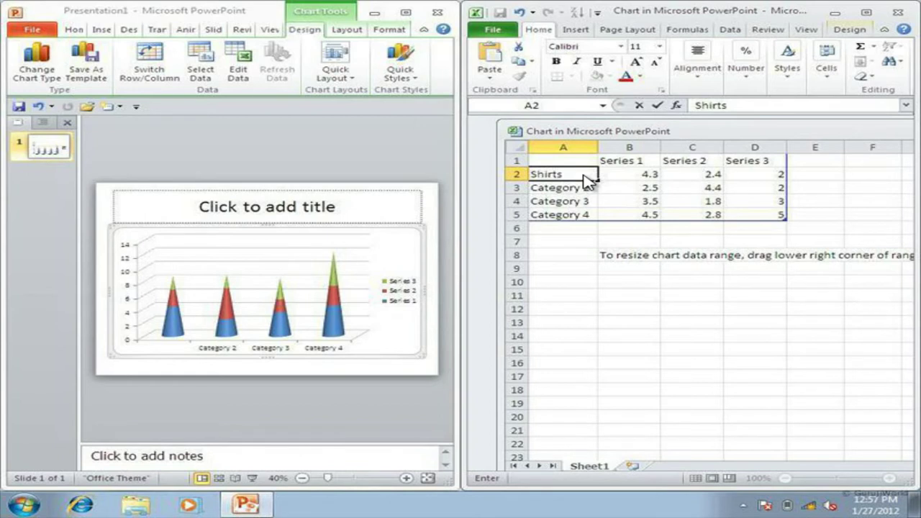
key(Tab)
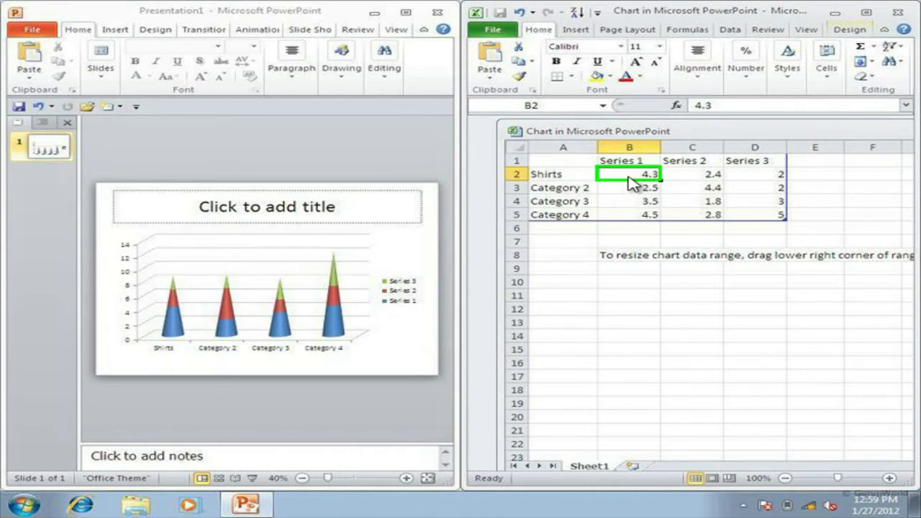
key(Delete)
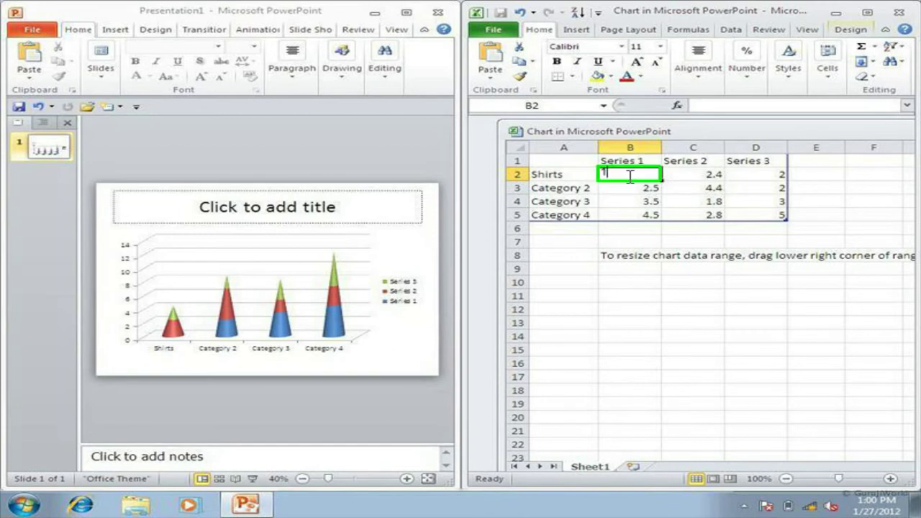
text(10)
key(Return)
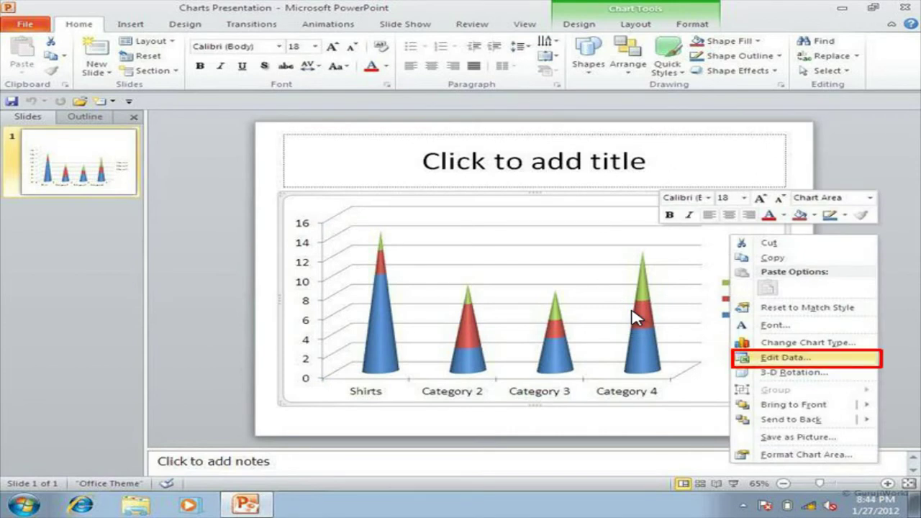
Reopen the cone chart's data sheet with Edit Data.
click(762, 359)
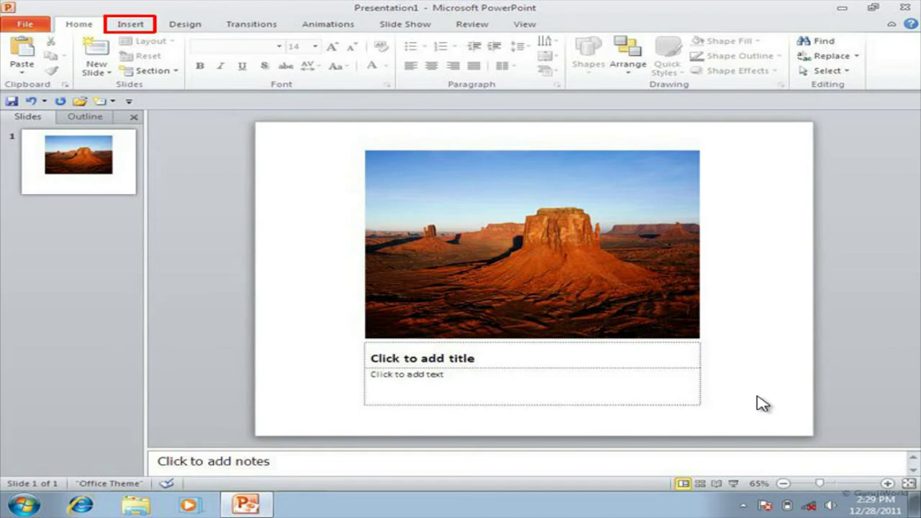
Insert a white WordArt on the desert photo reading 'Desert' instead of 'Your text here'.
click(133, 25)
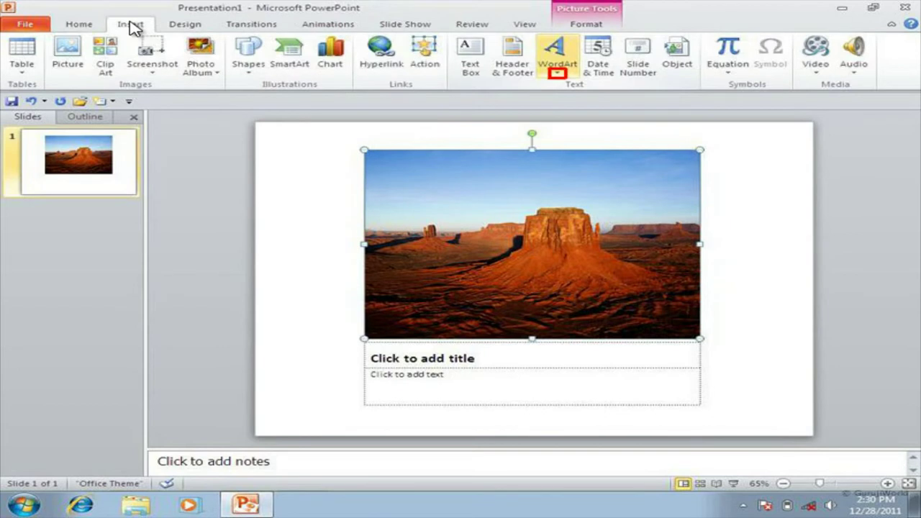
click(559, 75)
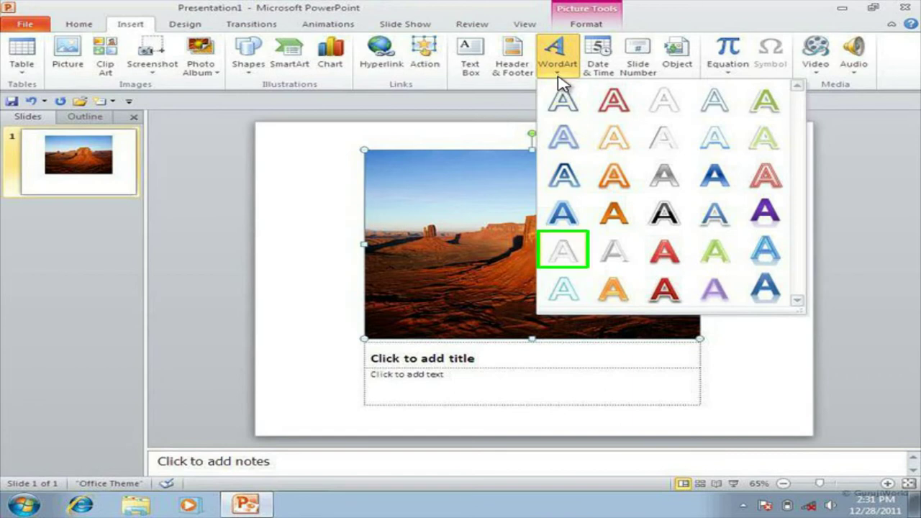
click(559, 253)
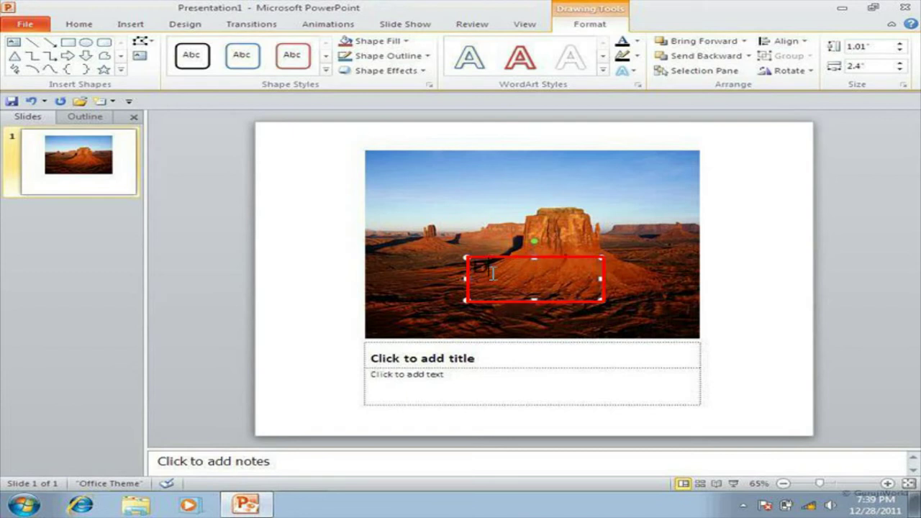
text(esert)
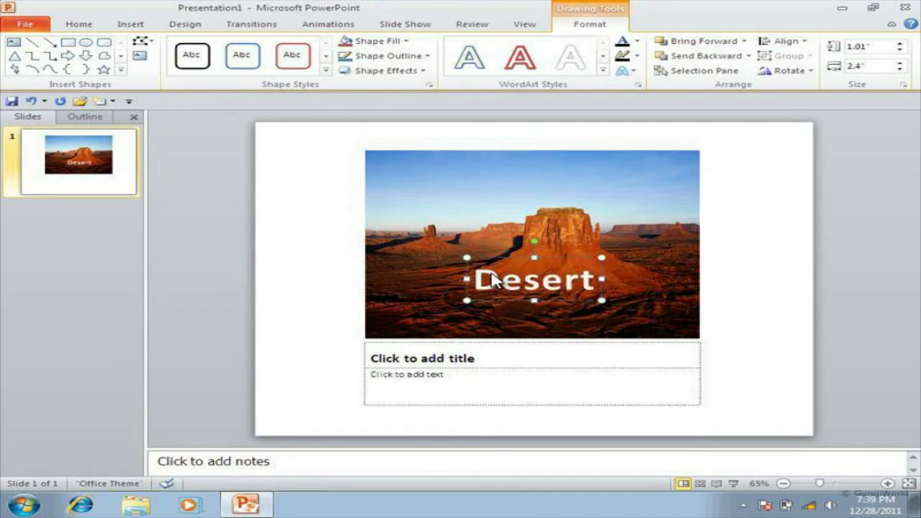
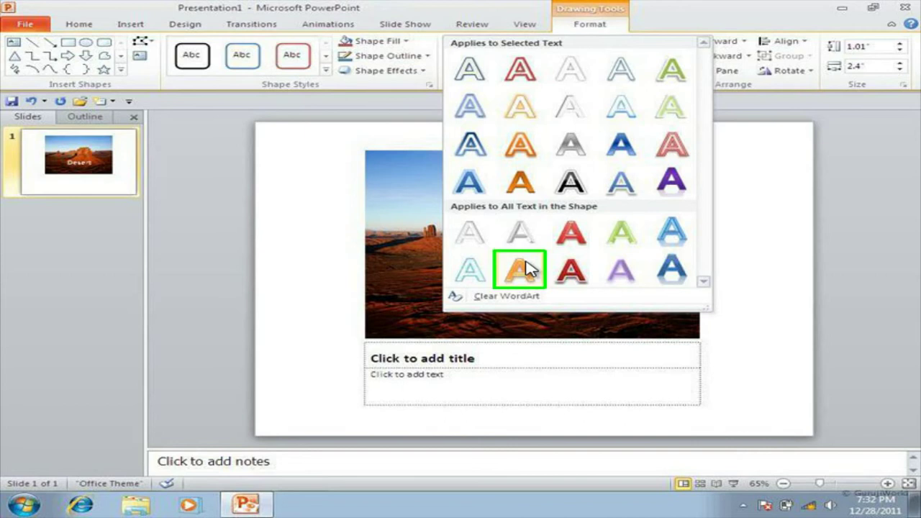
Apply the orange WordArt style to the Desert caption.
click(527, 268)
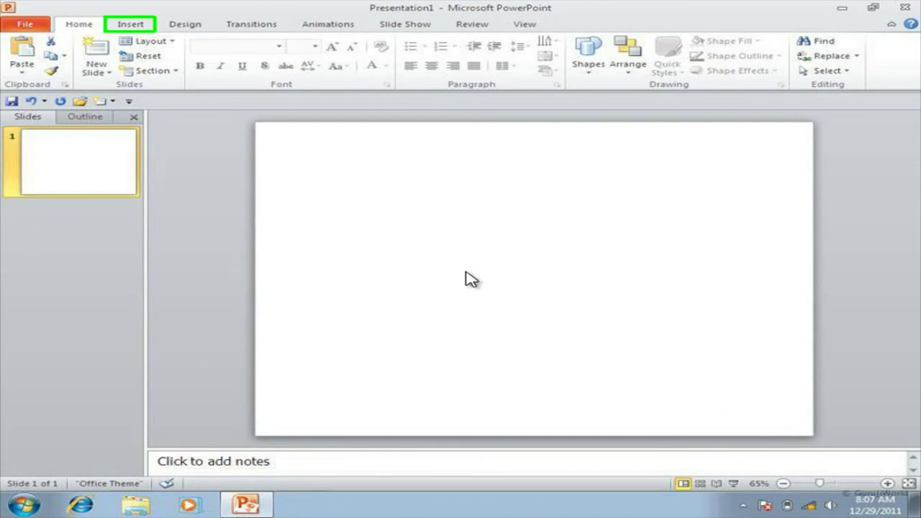
Insert a 2-column, 4-row table from the Insert tab's Table grid.
click(129, 27)
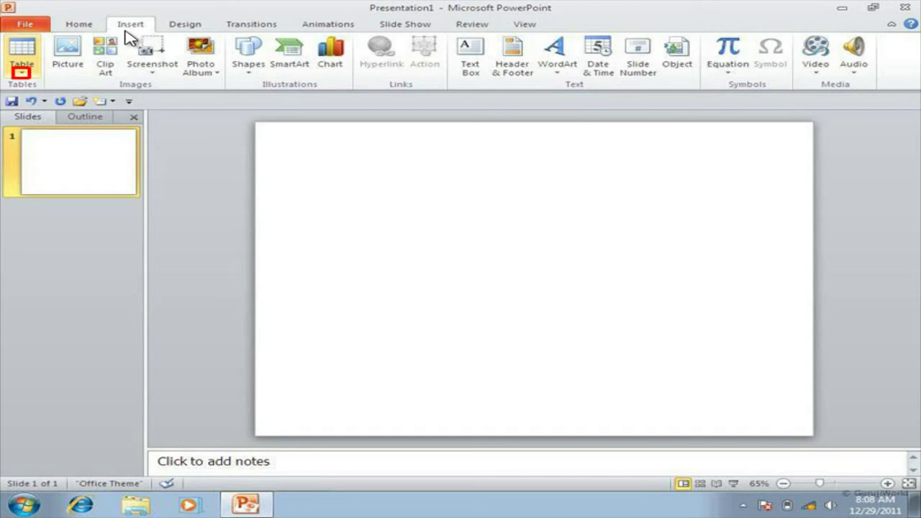
click(21, 73)
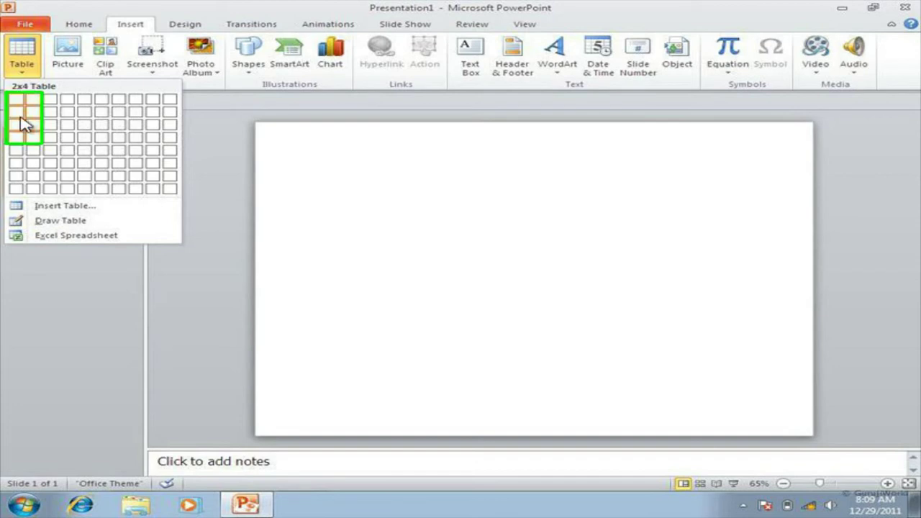
click(32, 135)
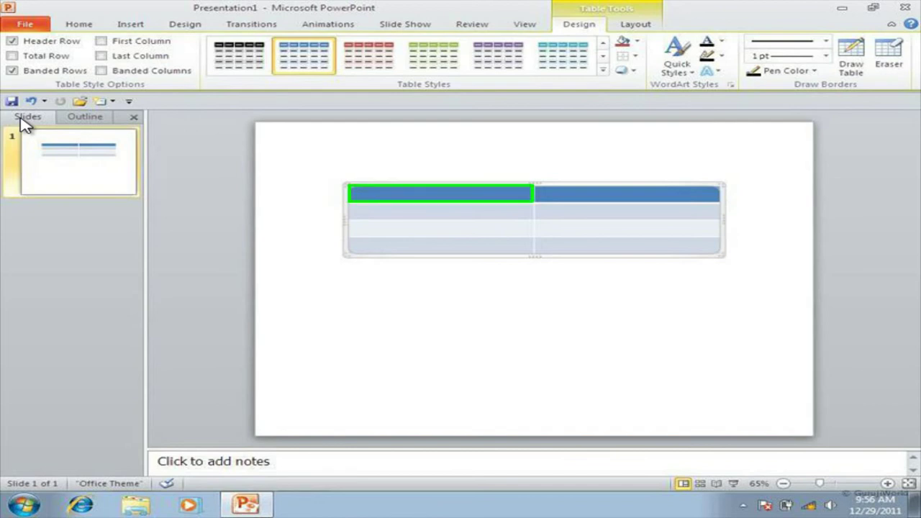
Type the 'Serial Number' and 'Task' headers and switch the table to another colour style.
click(365, 199)
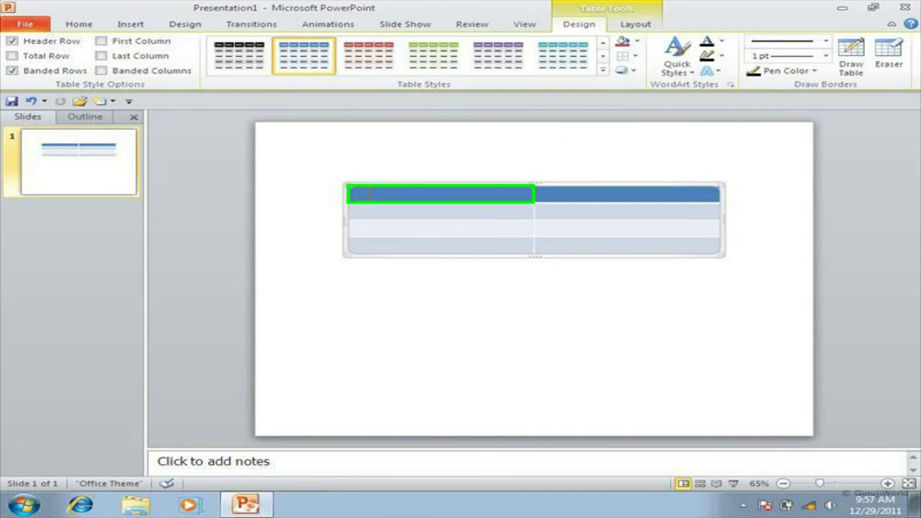
text(Seria)
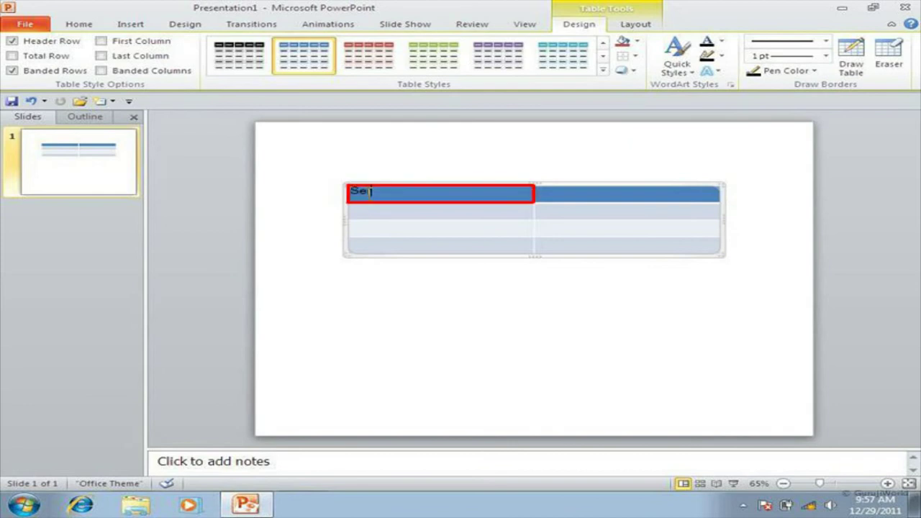
text(l Number)
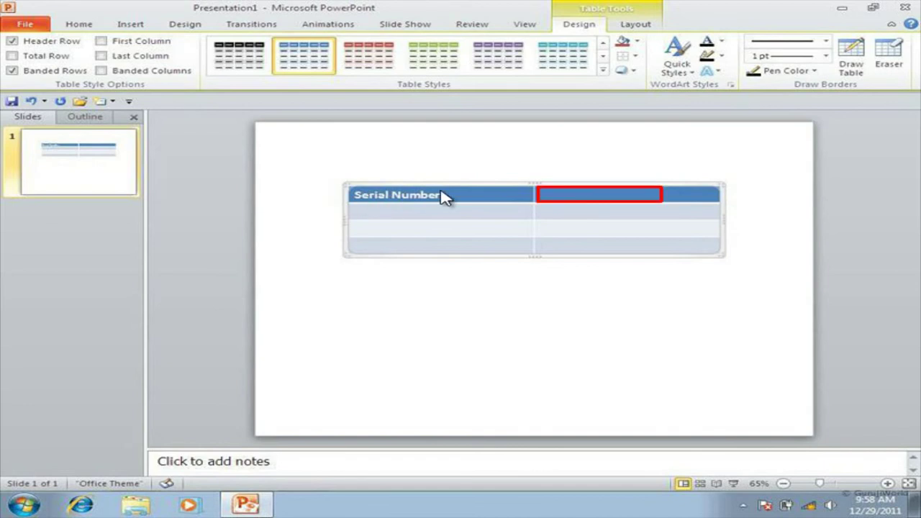
click(548, 191)
text(Task)
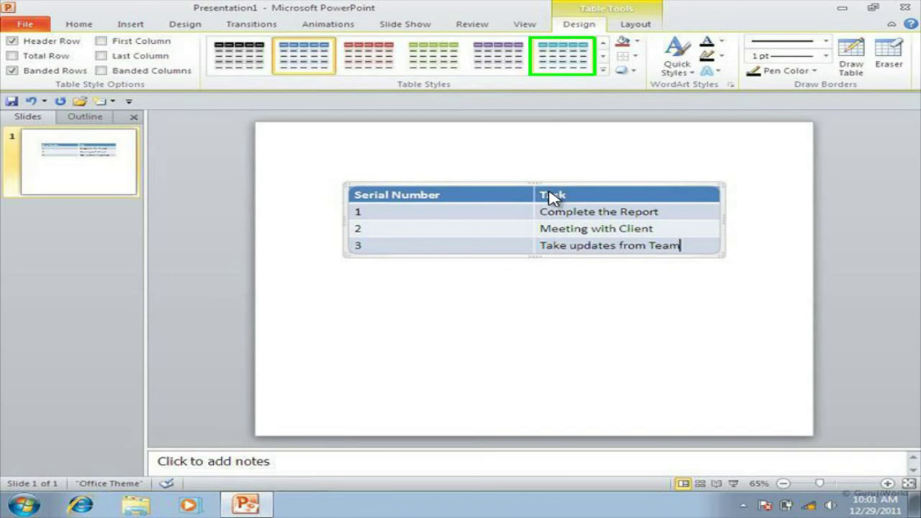
click(560, 68)
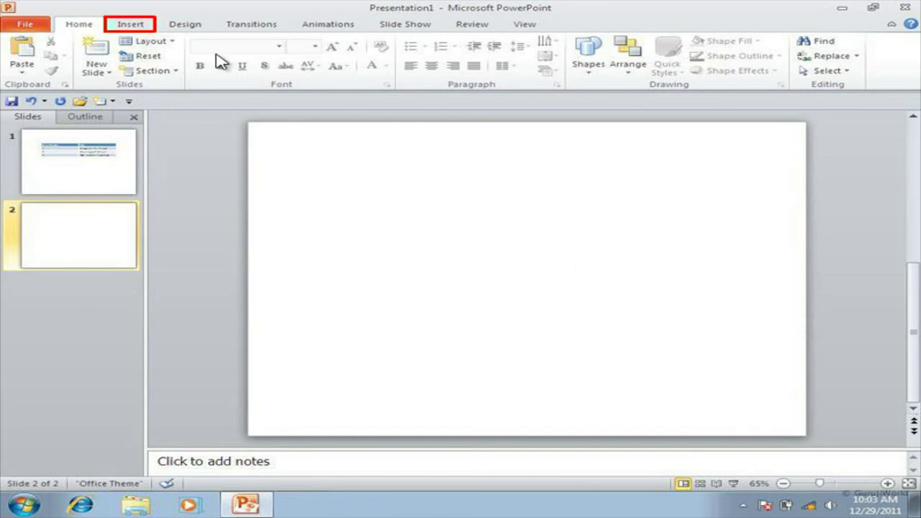
Insert a 7-column, 2-row table through the Insert Table dialog.
click(142, 29)
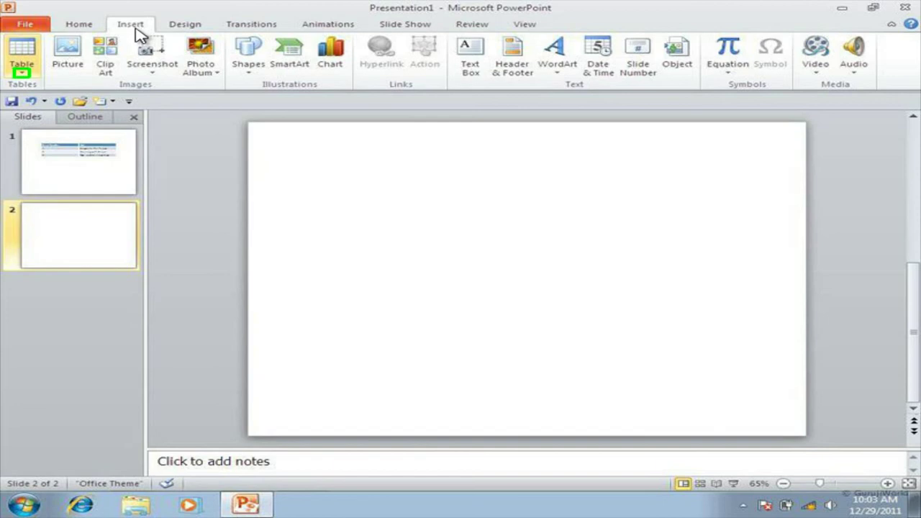
click(23, 74)
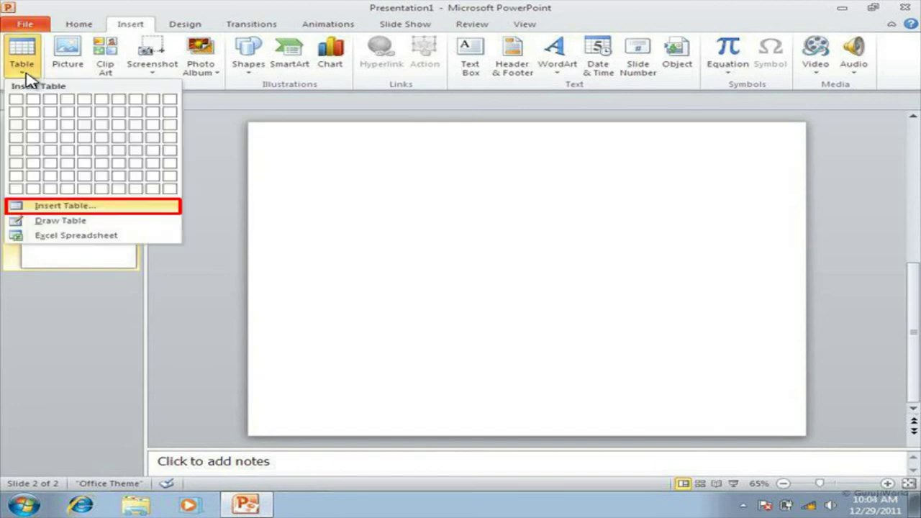
click(29, 204)
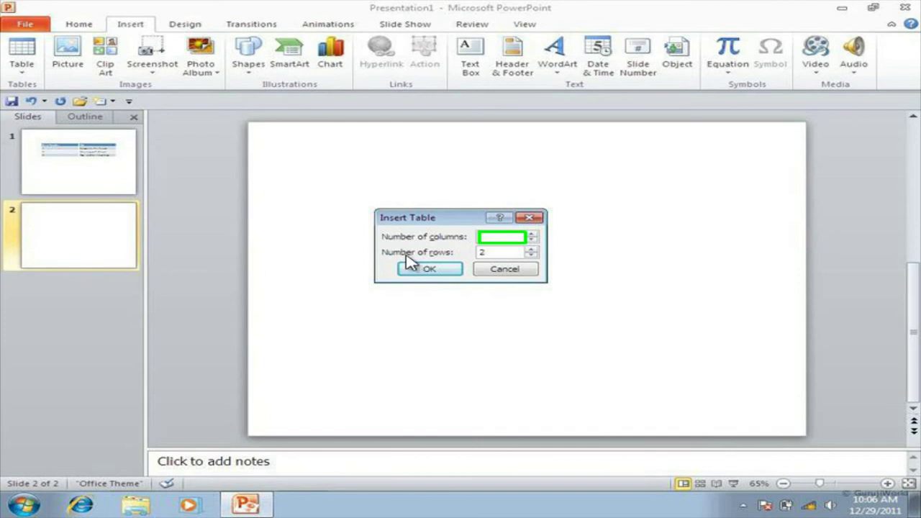
click(493, 240)
text(7)
click(436, 269)
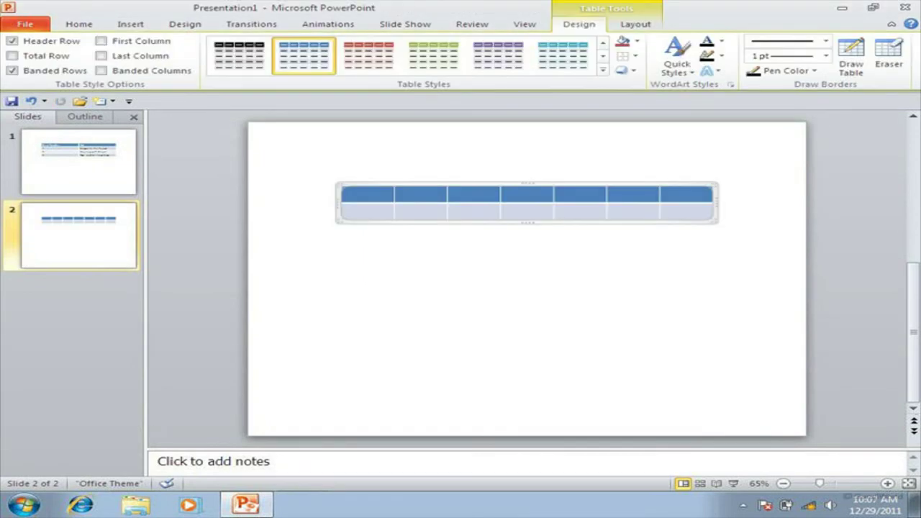